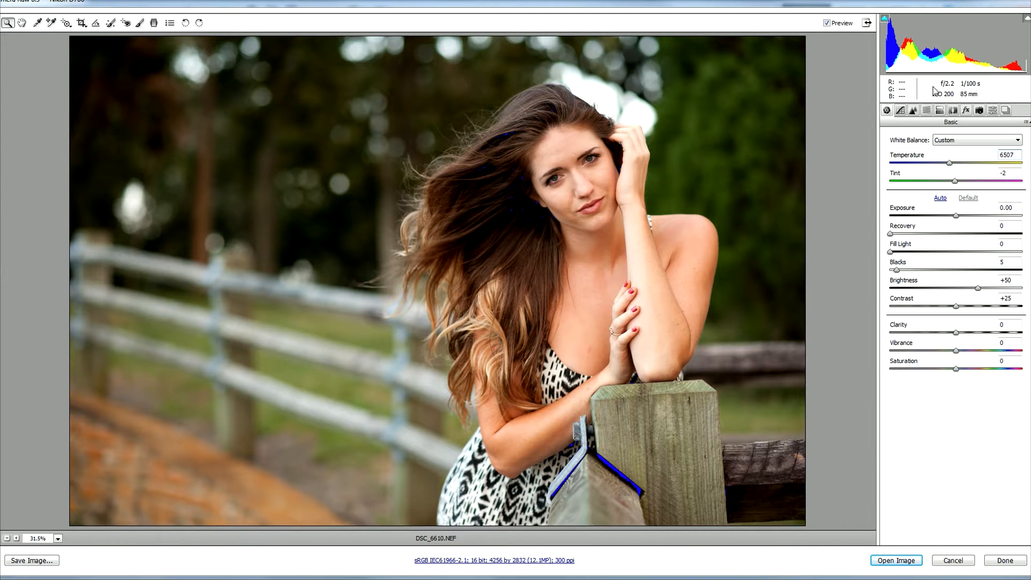
- Set up the Adjustment Brush for the dark hair beside the face with exposure +0.30 and saturation 0
{"action": "key", "text": "ctrl+plus"}
{"action": "key", "text": "ctrl+plus"}
{"action": "key", "text": "ctrl+plus"}
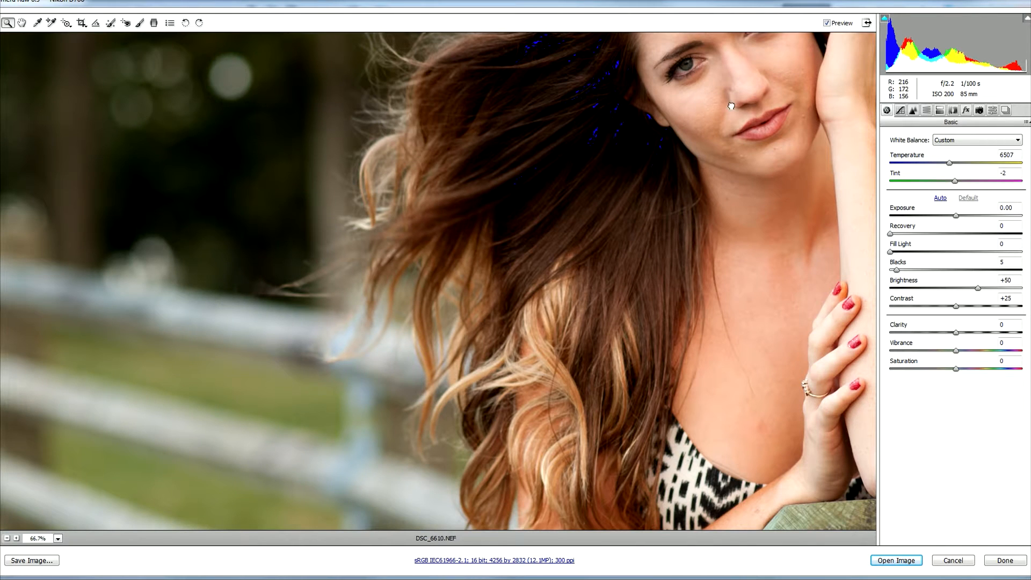
{"action": "left_click_drag", "start_coordinate": [684, 153], "coordinate": [570, 252]}
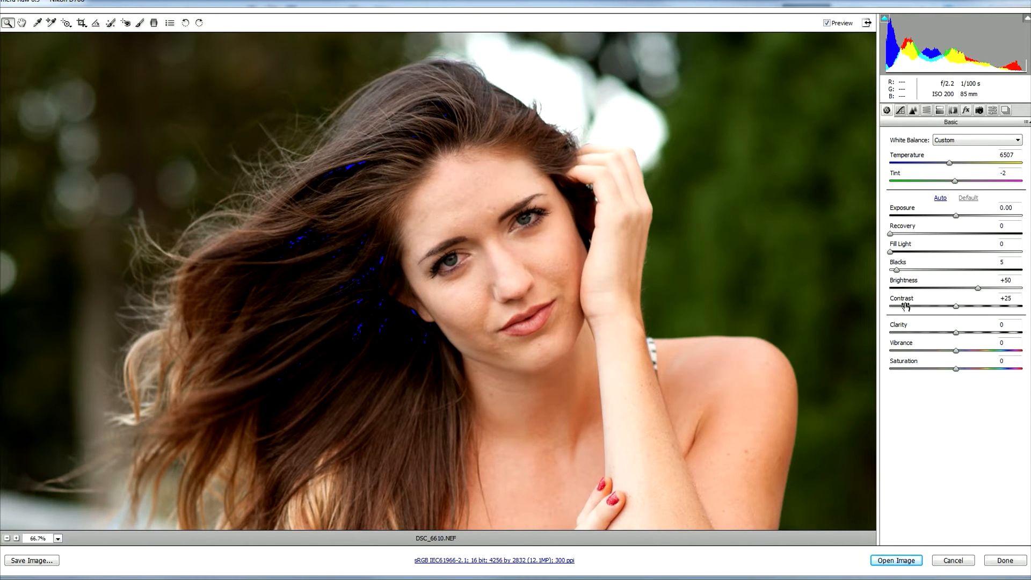
{"action": "key", "text": "ctrl+plus"}
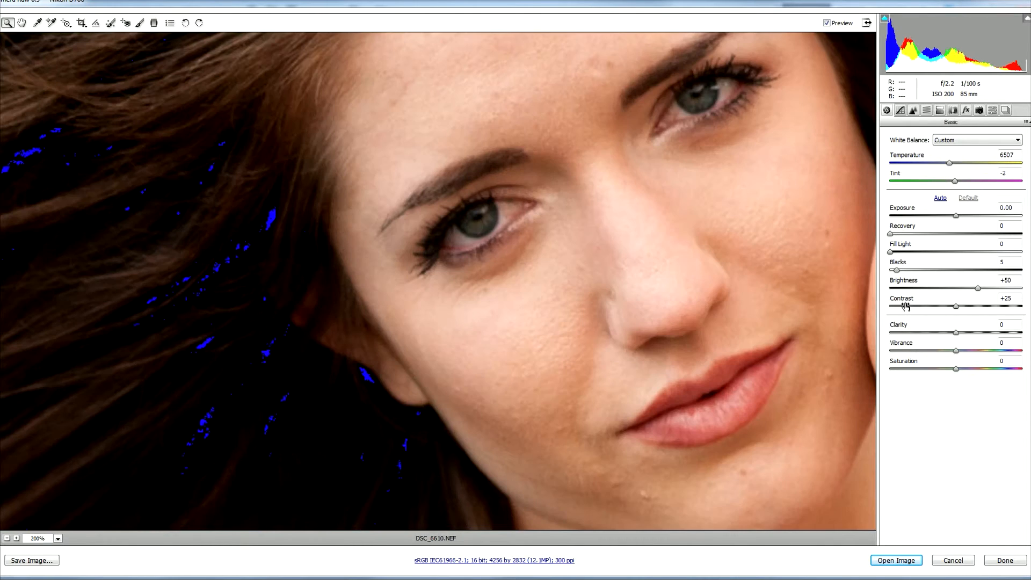
{"action": "left_click_drag", "start_coordinate": [732, 170], "coordinate": [634, 271]}
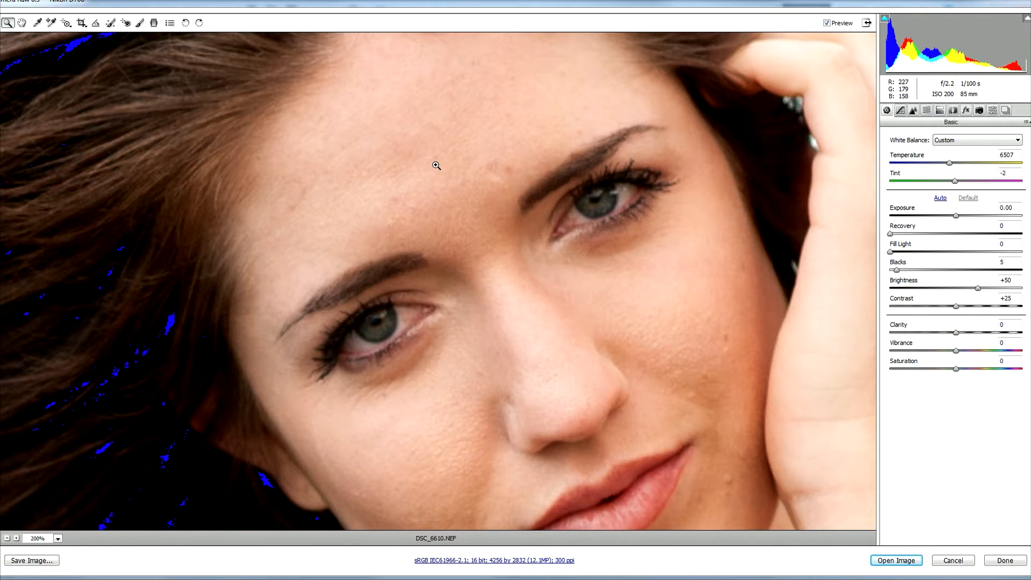
{"action": "left_click", "coordinate": [139, 23]}
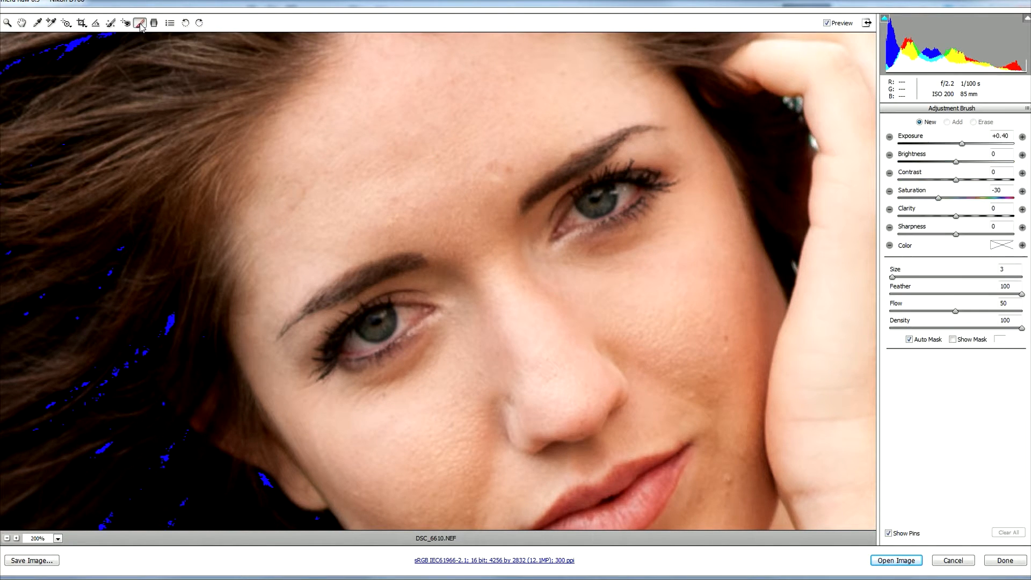
{"action": "left_click_drag", "start_coordinate": [235, 362], "coordinate": [462, 259]}
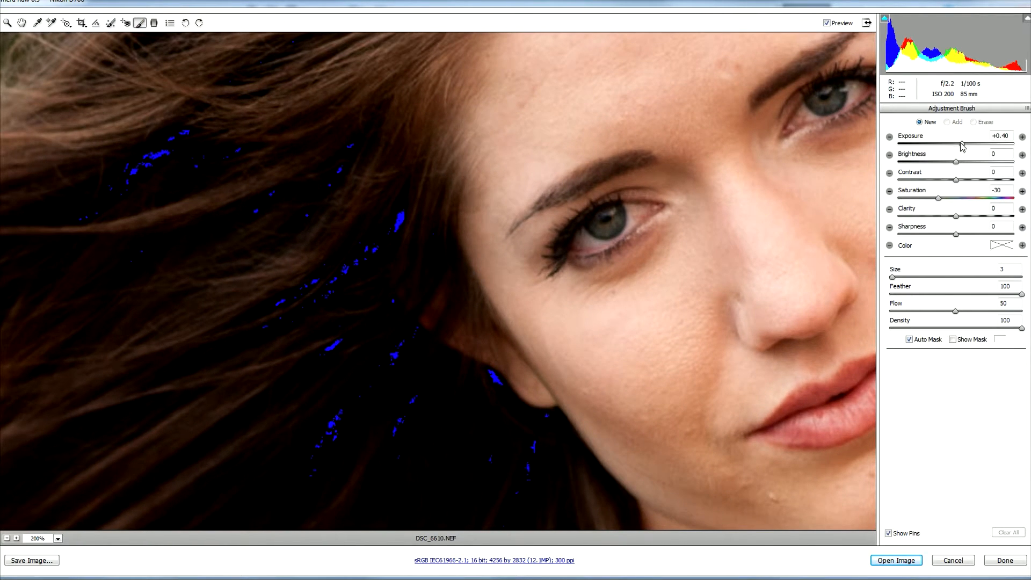
{"action": "left_click_drag", "start_coordinate": [939, 199], "coordinate": [956, 207]}
{"action": "left_click_drag", "start_coordinate": [962, 144], "coordinate": [956, 145]}
{"action": "left_click_drag", "start_coordinate": [958, 149], "coordinate": [960, 149]}
- Paint the lightening adjustment over the clipped shadow areas in the hair beside the face and around the ear
{"action": "left_click", "coordinate": [394, 221]}
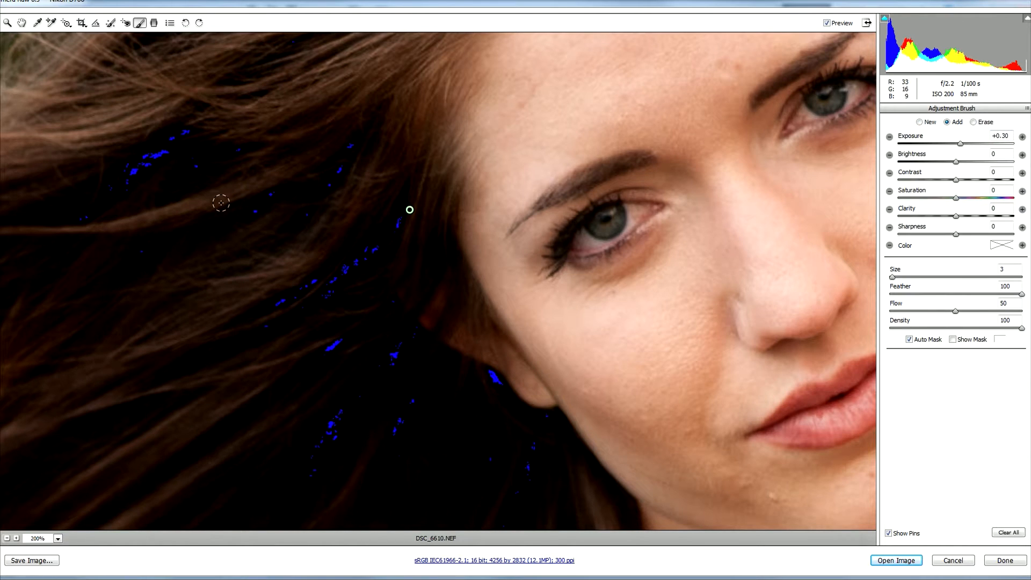
{"action": "left_click", "coordinate": [158, 154]}
{"action": "left_click", "coordinate": [186, 132]}
{"action": "left_click_drag", "start_coordinate": [396, 226], "coordinate": [322, 301]}
{"action": "left_click_drag", "start_coordinate": [398, 351], "coordinate": [368, 382]}
{"action": "left_click", "coordinate": [492, 373]}
{"action": "mouse_move", "coordinate": [504, 459]}
{"action": "left_mouse_down"}
{"action": "mouse_move", "coordinate": [480, 306]}
{"action": "mouse_move", "coordinate": [485, 370]}
{"action": "left_mouse_up"}
{"action": "mouse_move", "coordinate": [468, 245]}
{"action": "left_mouse_down"}
{"action": "mouse_move", "coordinate": [467, 313]}
{"action": "mouse_move", "coordinate": [468, 295]}
{"action": "left_mouse_up"}
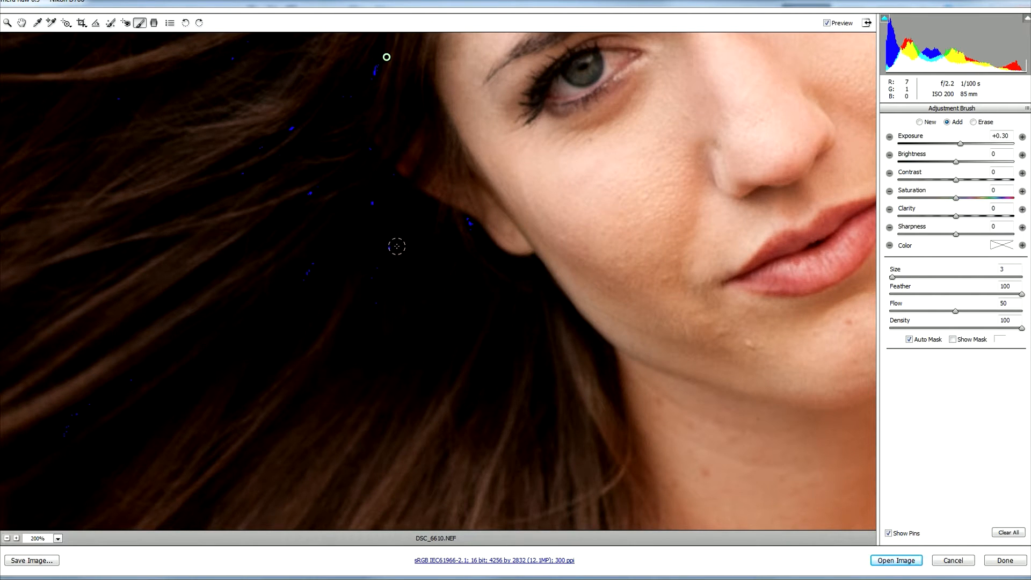
{"action": "left_click_drag", "start_coordinate": [391, 249], "coordinate": [391, 240]}
{"action": "left_click_drag", "start_coordinate": [331, 240], "coordinate": [327, 445]}
{"action": "left_click_drag", "start_coordinate": [369, 278], "coordinate": [367, 276]}
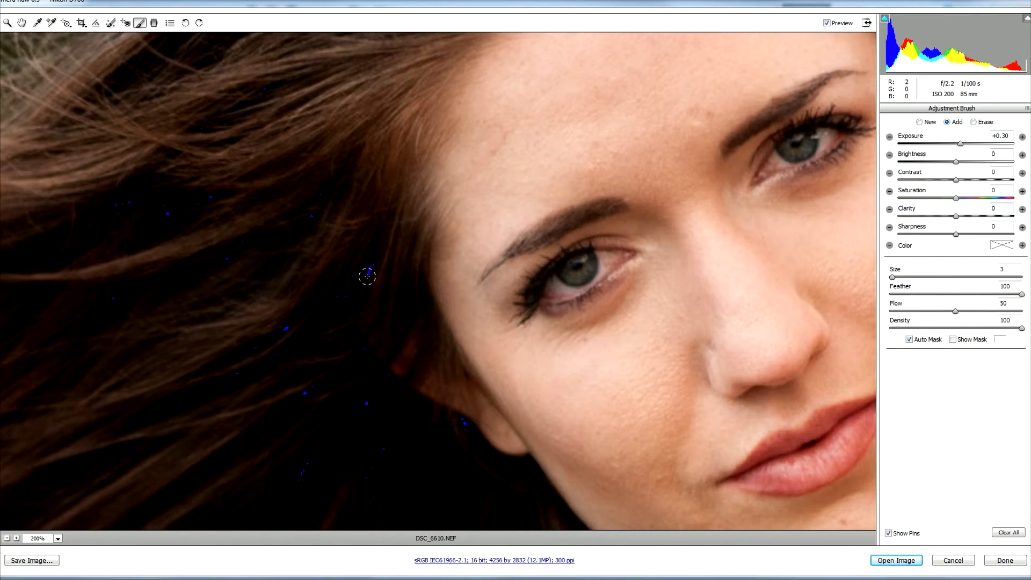
- Start a new brush adjustment with saturation -30 and exposure +0.30, and paint it over the whites of both eyes
{"action": "left_click_drag", "start_coordinate": [646, 219], "coordinate": [416, 216]}
{"action": "left_click", "coordinate": [919, 122]}
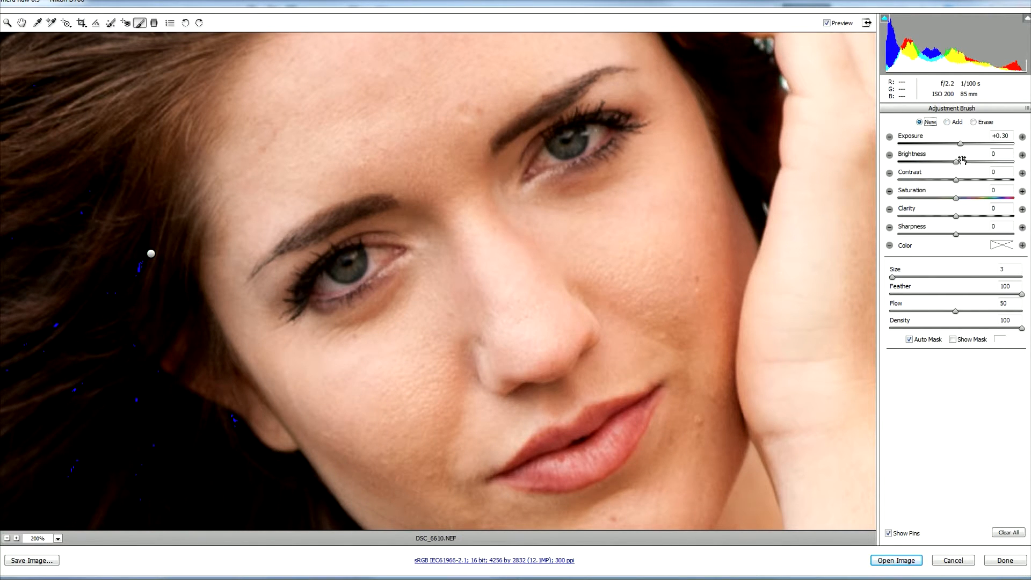
{"action": "left_click_drag", "start_coordinate": [956, 199], "coordinate": [937, 203]}
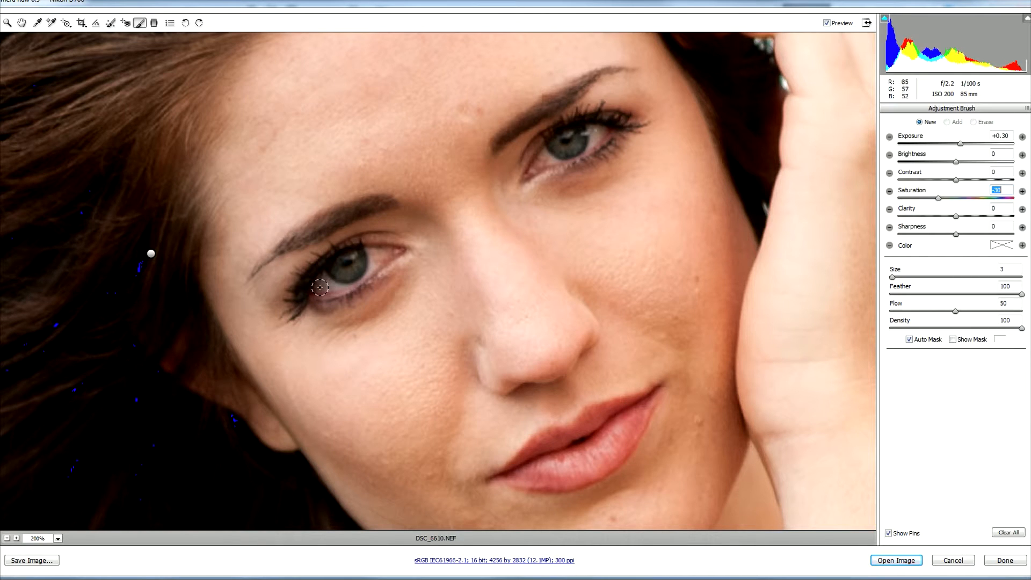
{"action": "mouse_move", "coordinate": [319, 287]}
{"action": "left_mouse_down"}
{"action": "mouse_move", "coordinate": [348, 285]}
{"action": "mouse_move", "coordinate": [376, 263]}
{"action": "mouse_move", "coordinate": [374, 251]}
{"action": "mouse_move", "coordinate": [386, 253]}
{"action": "left_mouse_up"}
{"action": "left_click_drag", "start_coordinate": [544, 156], "coordinate": [554, 160]}
{"action": "mouse_move", "coordinate": [600, 136]}
{"action": "left_mouse_down"}
{"action": "mouse_move", "coordinate": [602, 128]}
{"action": "mouse_move", "coordinate": [590, 150]}
{"action": "left_mouse_up"}
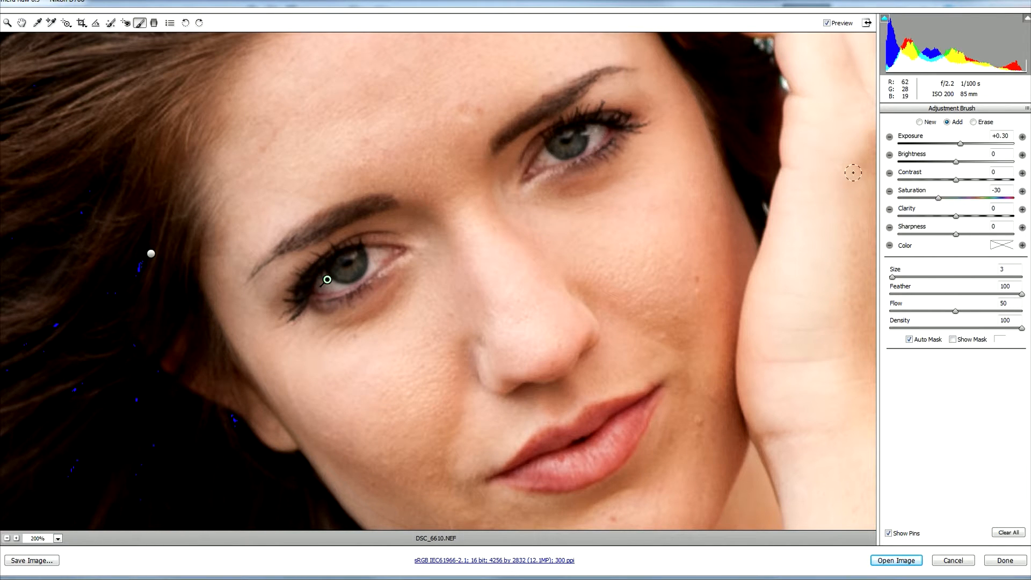
- Show the brush mask, erase the spill around both eyes with a size 5 eraser, and hide the mask again
{"action": "left_click", "coordinate": [953, 340]}
{"action": "left_click", "coordinate": [974, 122]}
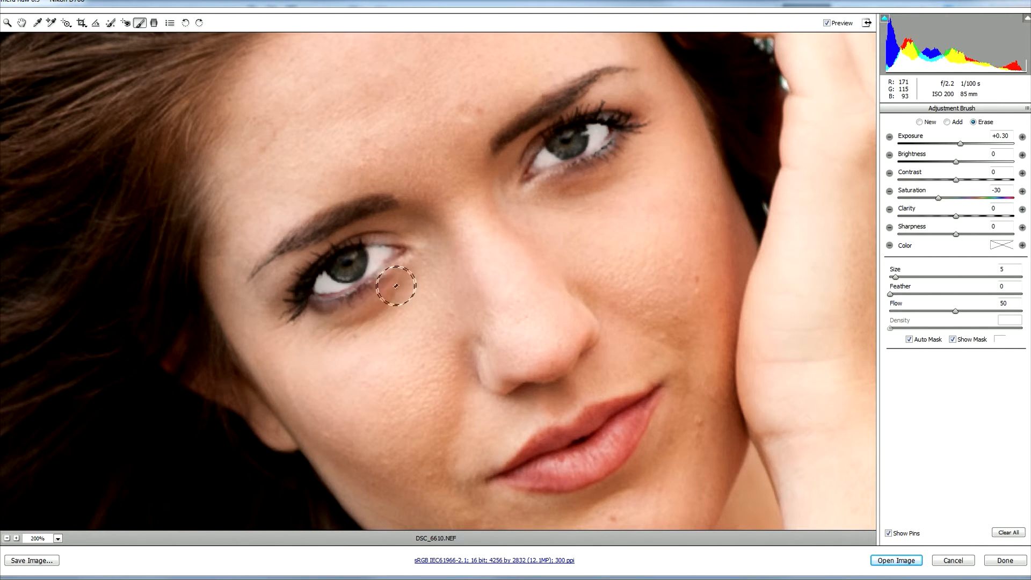
{"action": "left_click_drag", "start_coordinate": [406, 232], "coordinate": [455, 232]}
{"action": "left_click", "coordinate": [349, 259]}
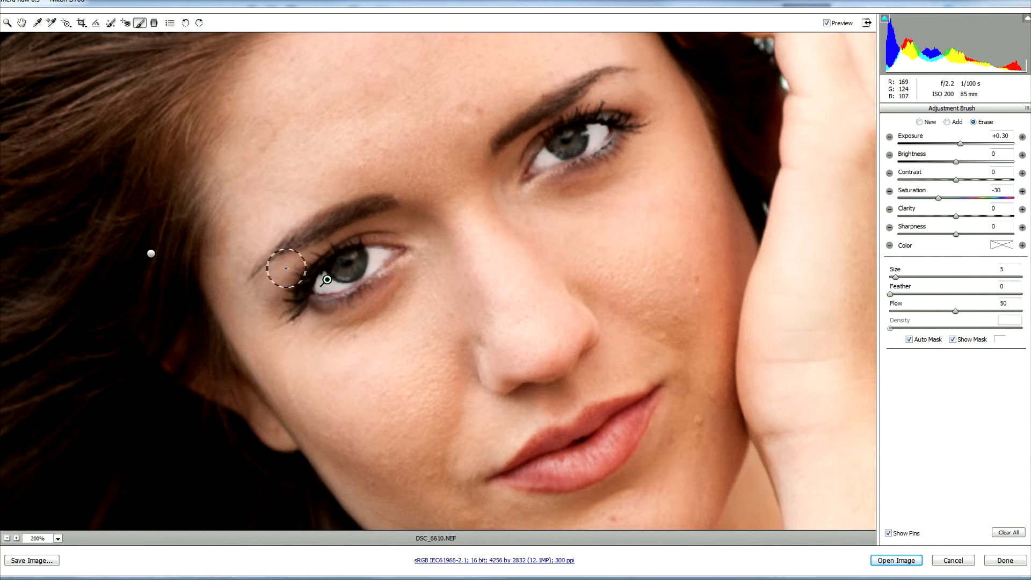
{"action": "mouse_move", "coordinate": [553, 194]}
{"action": "left_mouse_down"}
{"action": "mouse_move", "coordinate": [621, 161]}
{"action": "mouse_move", "coordinate": [637, 137]}
{"action": "mouse_move", "coordinate": [610, 167]}
{"action": "mouse_move", "coordinate": [615, 157]}
{"action": "mouse_move", "coordinate": [587, 172]}
{"action": "mouse_move", "coordinate": [631, 122]}
{"action": "left_mouse_up"}
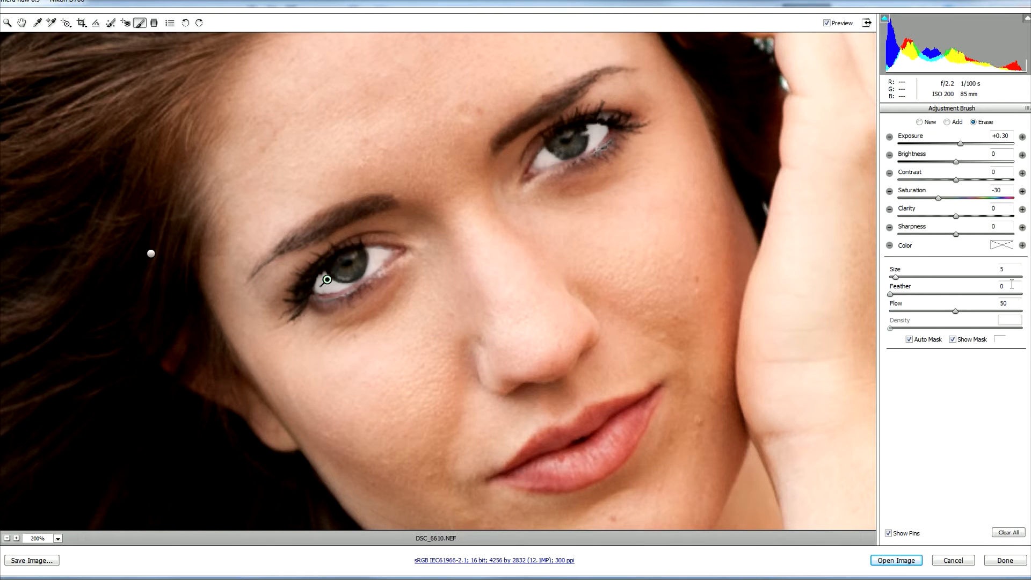
{"action": "left_click", "coordinate": [953, 340]}
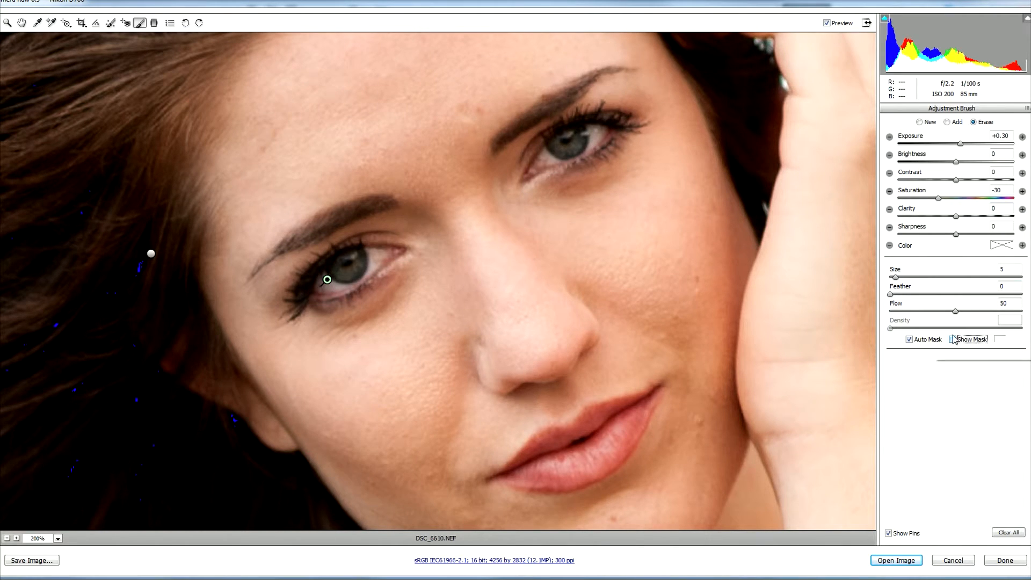
- Compare the eyes with the preview off and on, and raise the eye adjustment's exposure to +0.35
{"action": "left_click", "coordinate": [827, 23]}
{"action": "left_click", "coordinate": [827, 23]}
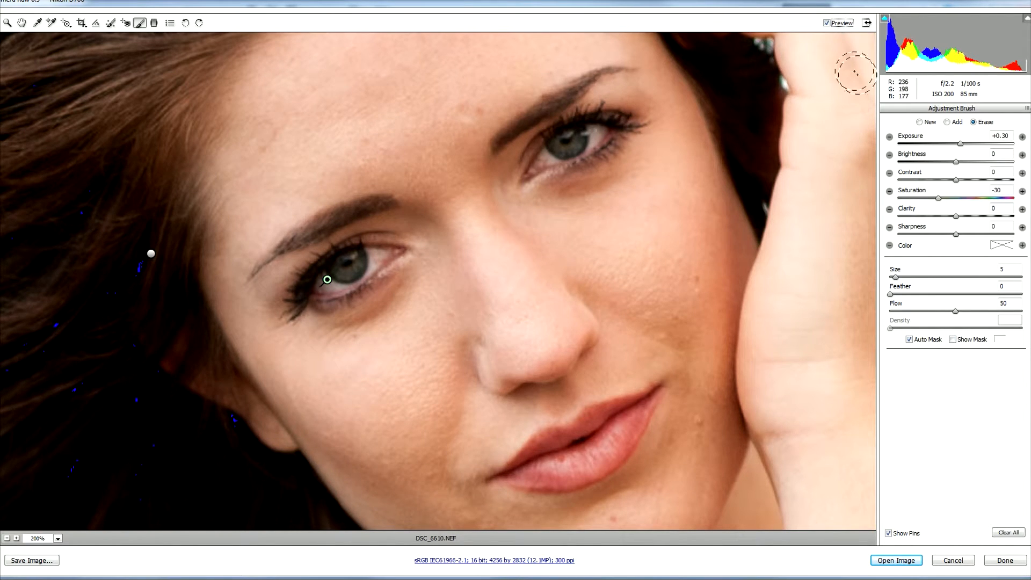
{"action": "left_click", "coordinate": [963, 145]}
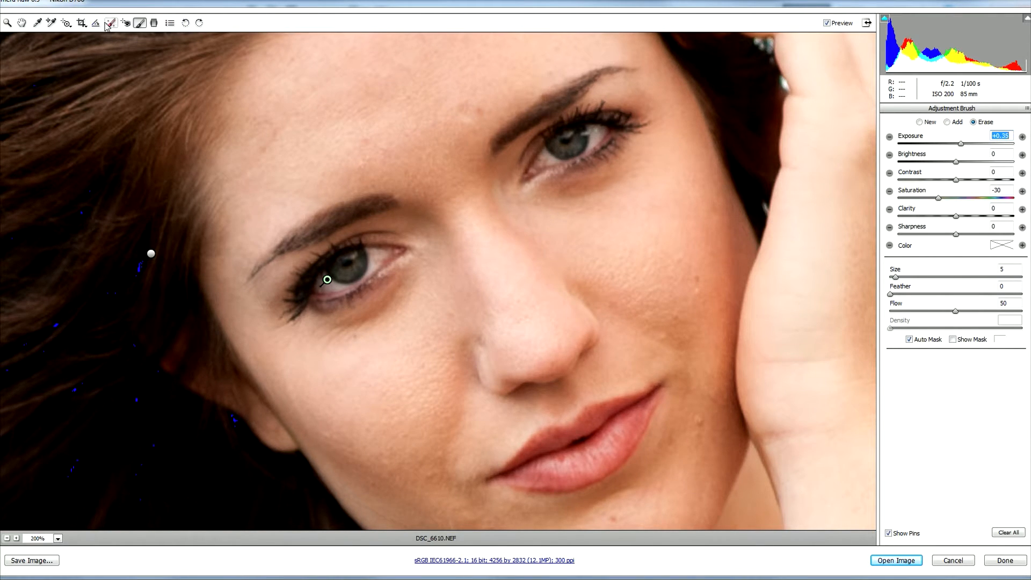
- Heal the blemishes across the forehead using Spot Removal in Heal mode with radius 3 and opacity 100
{"action": "left_click", "coordinate": [7, 538]}
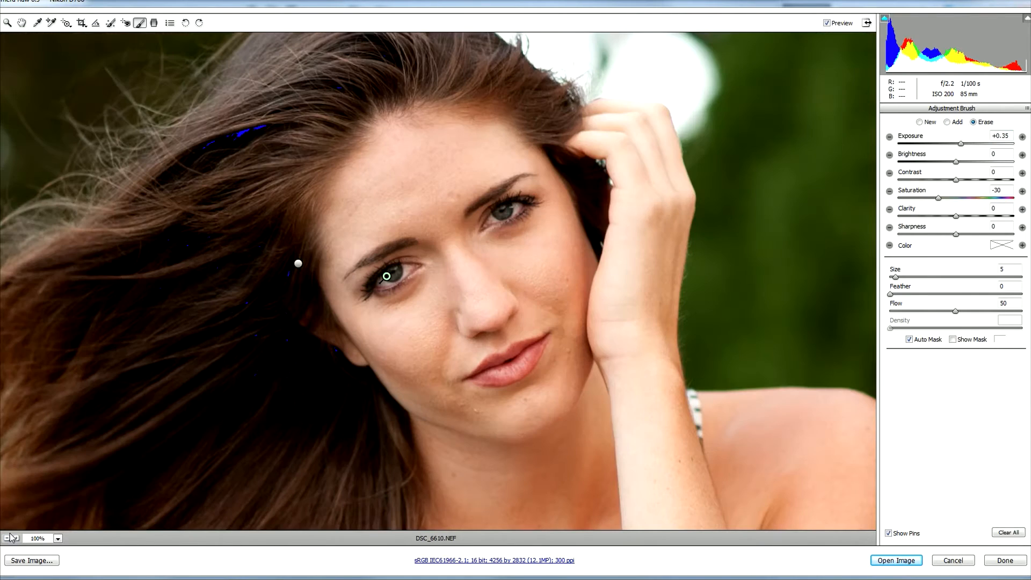
{"action": "left_click", "coordinate": [111, 23]}
{"action": "left_click_drag", "start_coordinate": [459, 198], "coordinate": [460, 200]}
{"action": "left_click_drag", "start_coordinate": [404, 217], "coordinate": [410, 224]}
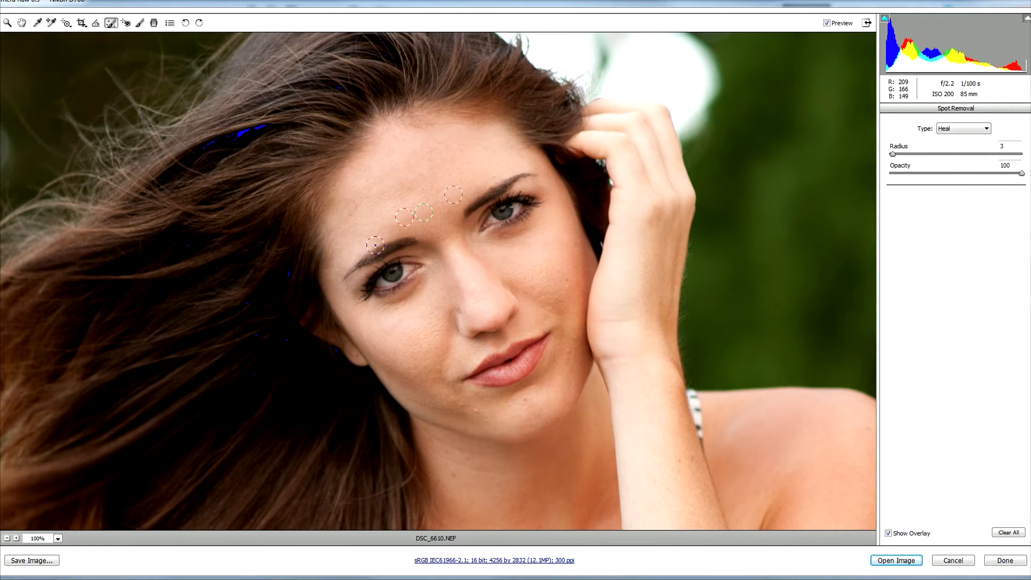
{"action": "left_click", "coordinate": [350, 207]}
{"action": "left_click", "coordinate": [364, 199]}
{"action": "left_click", "coordinate": [372, 187]}
- Reduce the Spot Removal radius and heal the small blemishes on the chin, jaw and cheek
{"action": "key", "text": "bracketleft"}
{"action": "left_click", "coordinate": [476, 411]}
{"action": "left_click", "coordinate": [462, 405]}
{"action": "left_click", "coordinate": [571, 361]}
{"action": "left_click", "coordinate": [552, 309]}
- Heal the spots on the chest and on the forearm near the wrist with Spot Removal
{"action": "mouse_move", "coordinate": [520, 446]}
{"action": "left_mouse_down"}
{"action": "mouse_move", "coordinate": [481, 276]}
{"action": "mouse_move", "coordinate": [421, 124]}
{"action": "left_mouse_up"}
{"action": "left_click_drag", "start_coordinate": [608, 455], "coordinate": [542, 168]}
{"action": "left_click_drag", "start_coordinate": [335, 206], "coordinate": [342, 217]}
{"action": "key", "text": "bracketleft"}
{"action": "left_click", "coordinate": [330, 335]}
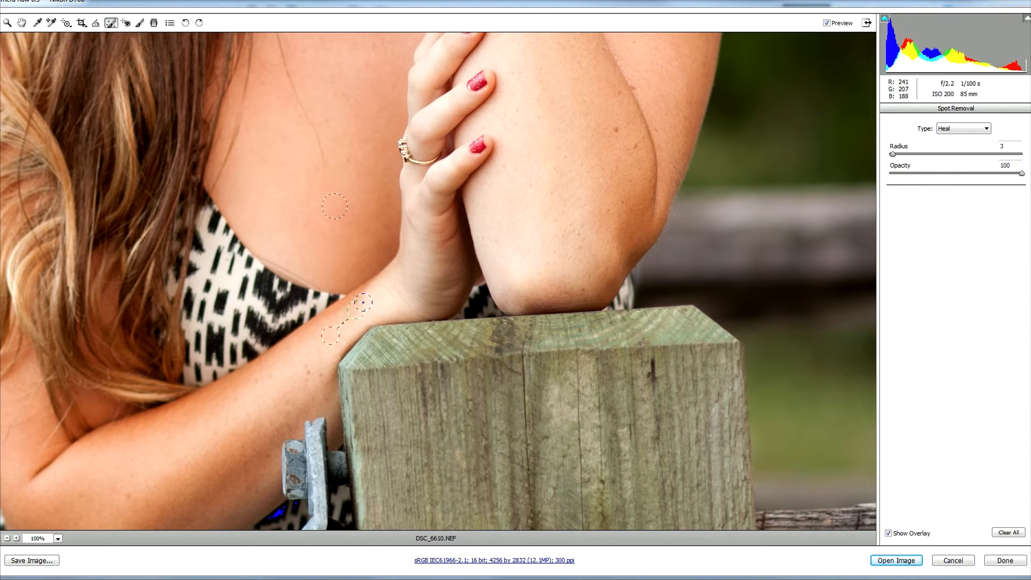
- Fit the whole photo in view, leave Spot Removal, and open the image in Photoshop
{"action": "key", "text": "ctrl+0"}
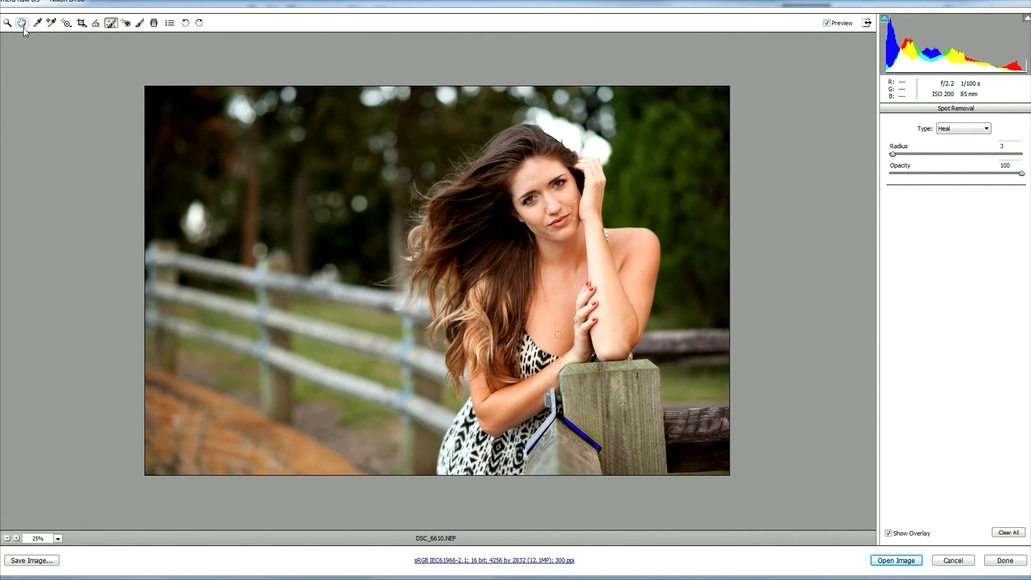
{"action": "left_click", "coordinate": [21, 24]}
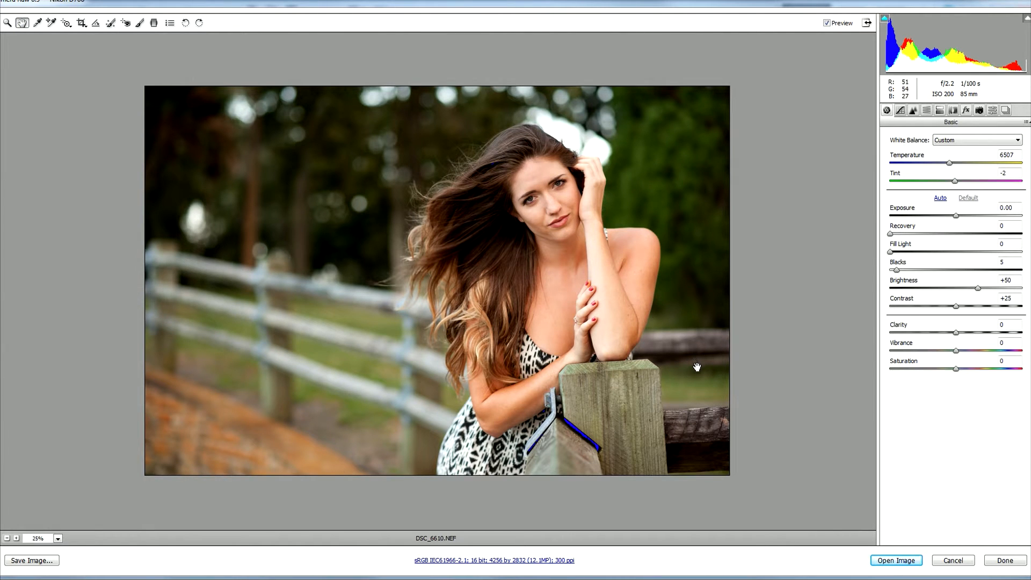
{"action": "left_click", "coordinate": [895, 560]}
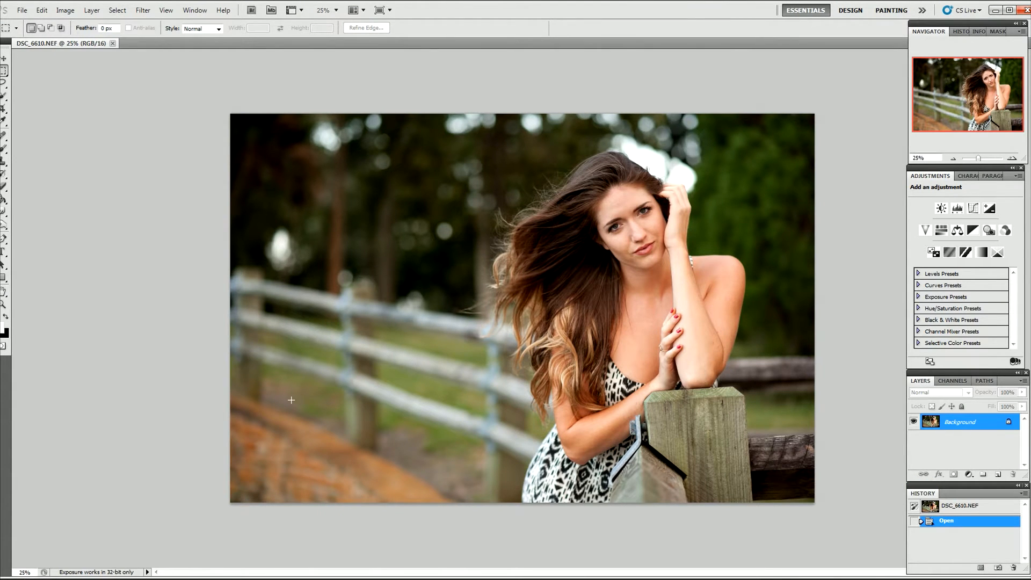
- Convert the locked Background layer into a regular layer with the default settings
{"action": "key", "text": "ctrl+plus"}
{"action": "key", "text": "ctrl+plus"}
{"action": "key", "text": "ctrl+plus"}
{"action": "key", "text": "ctrl+plus"}
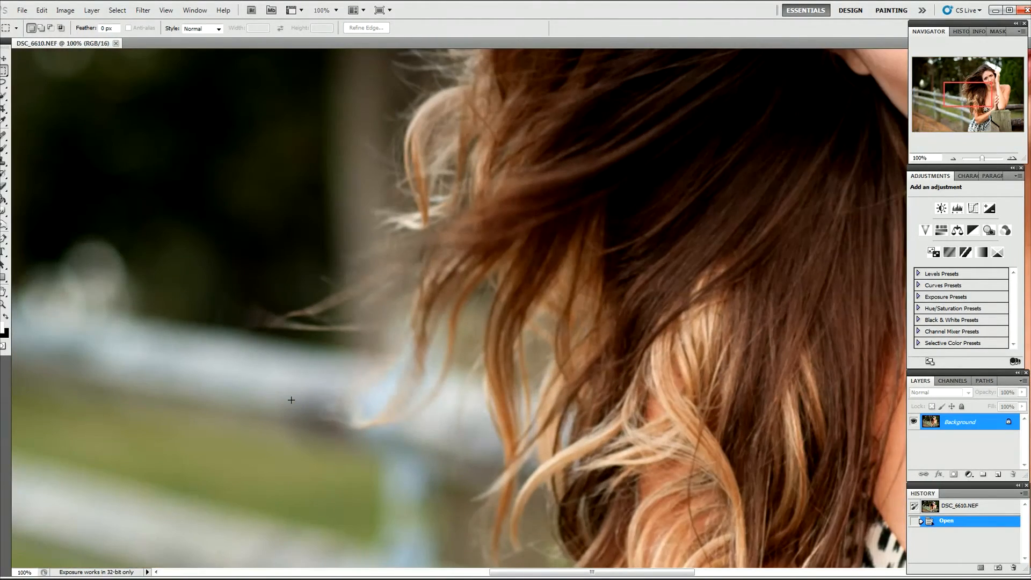
{"action": "left_click_drag", "start_coordinate": [605, 244], "coordinate": [439, 183]}
{"action": "key", "text": "ctrl+plus"}
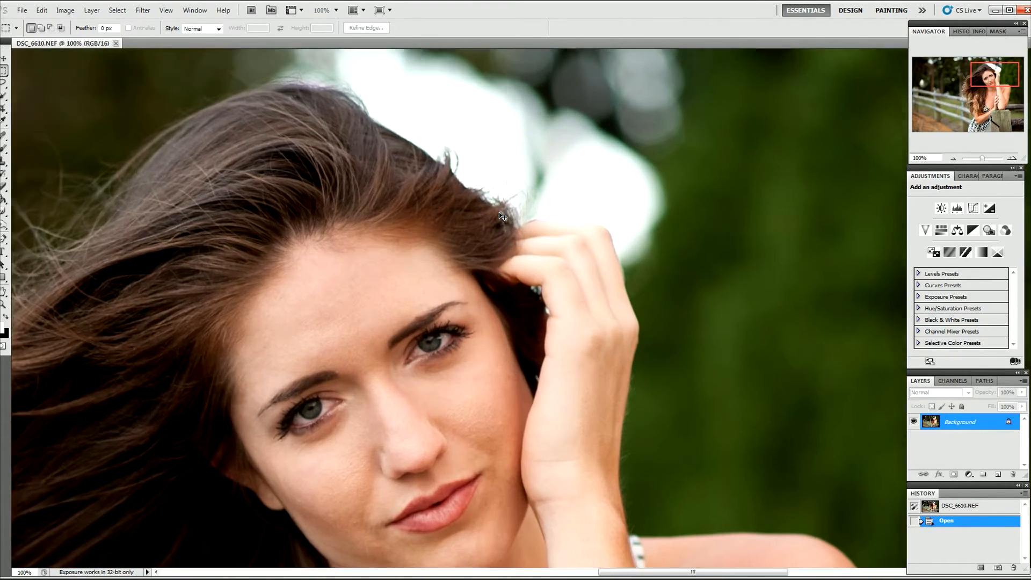
{"action": "mouse_move", "coordinate": [173, 380]}
{"action": "left_mouse_down"}
{"action": "mouse_move", "coordinate": [393, 199]}
{"action": "mouse_move", "coordinate": [341, 189]}
{"action": "left_mouse_up"}
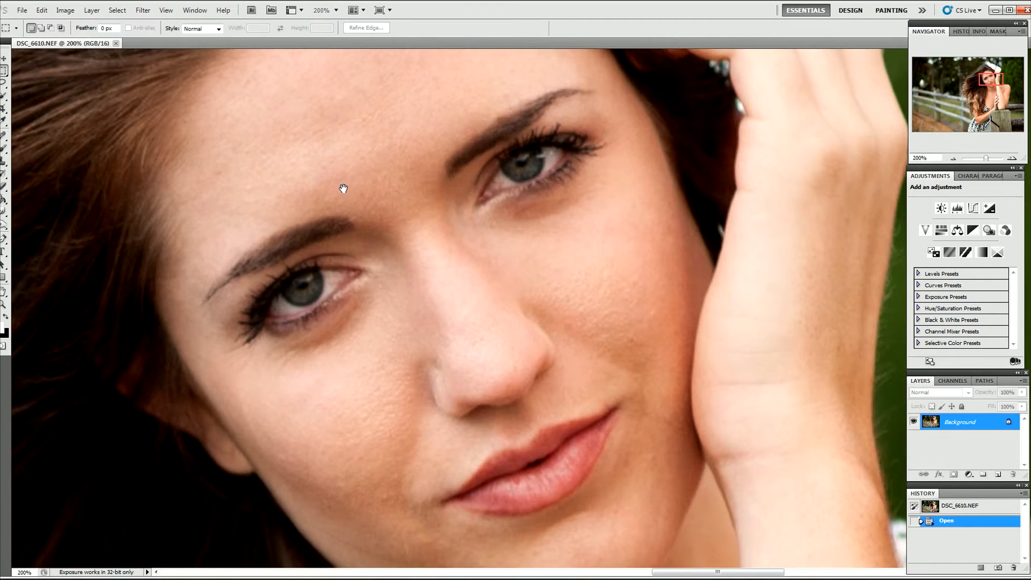
{"action": "left_click_drag", "start_coordinate": [364, 350], "coordinate": [327, 281]}
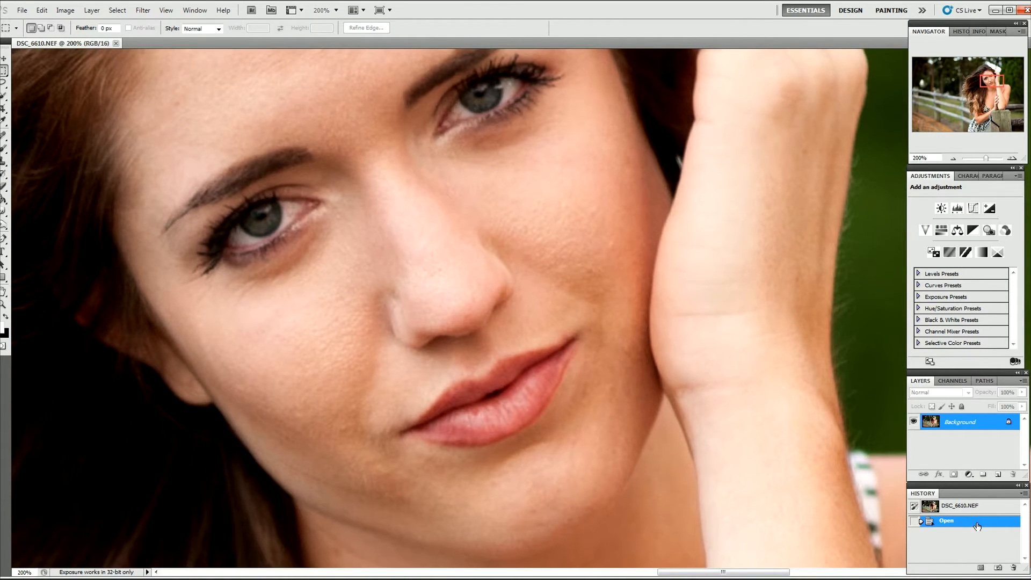
{"action": "right_click", "coordinate": [981, 427]}
{"action": "left_click", "coordinate": [985, 432]}
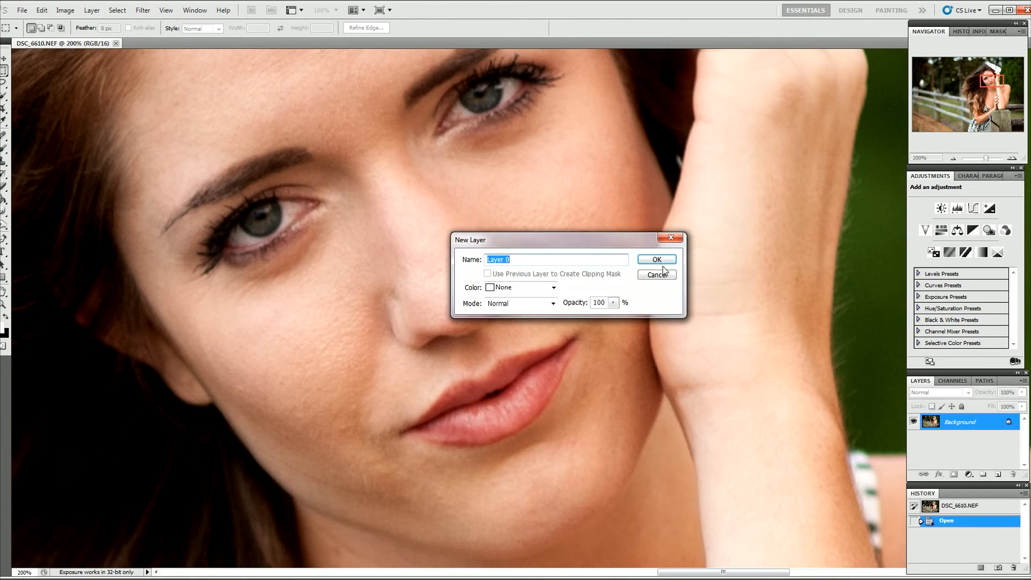
{"action": "left_click", "coordinate": [663, 262]}
- Add a new empty layer above the photo and name it Blemish Removal
{"action": "left_click", "coordinate": [999, 474]}
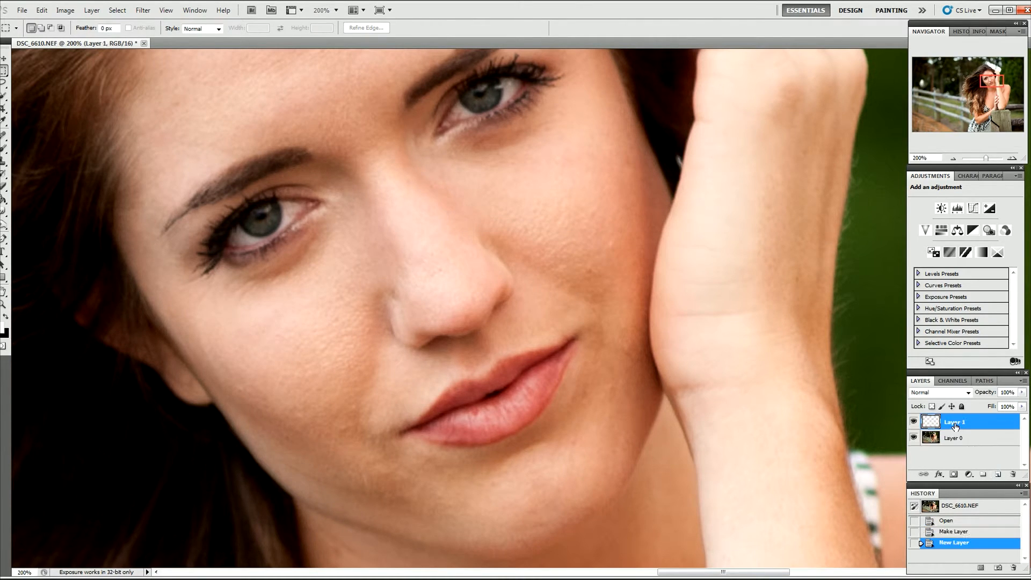
{"action": "double_click", "coordinate": [955, 423]}
{"action": "type", "text": "Blemish Re"}
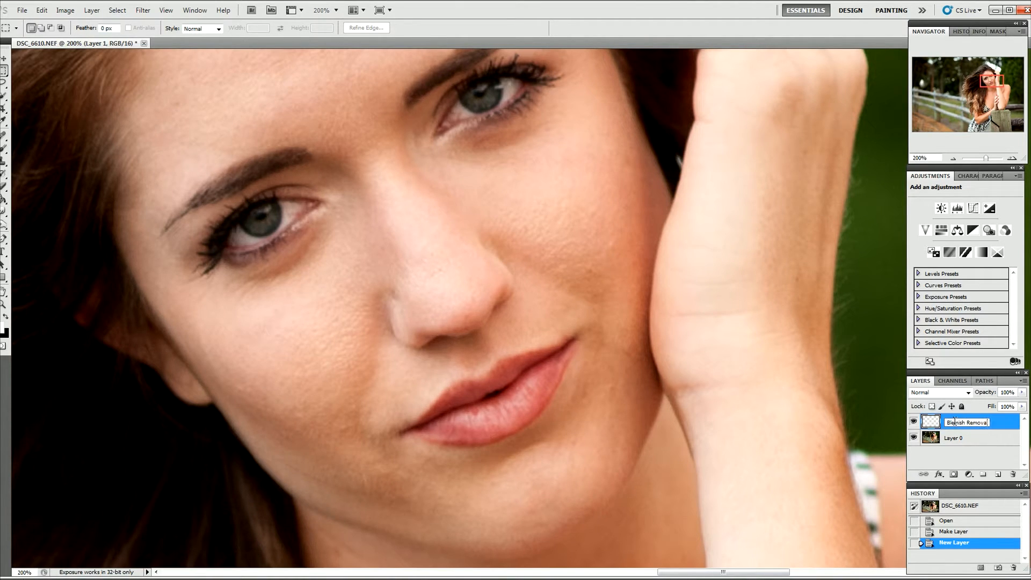
{"action": "type", "text": "moval"}
{"action": "key", "text": "Return"}
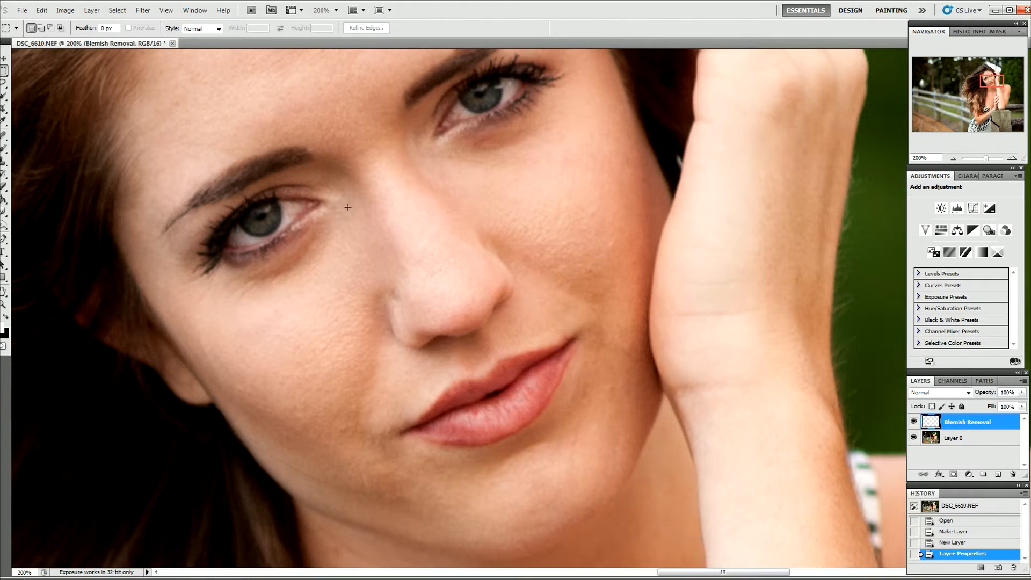
- Heal the small blemishes on both cheeks and the forehead with the Healing Brush, sampling clean skin nearby
{"action": "left_click_drag", "start_coordinate": [293, 144], "coordinate": [308, 213]}
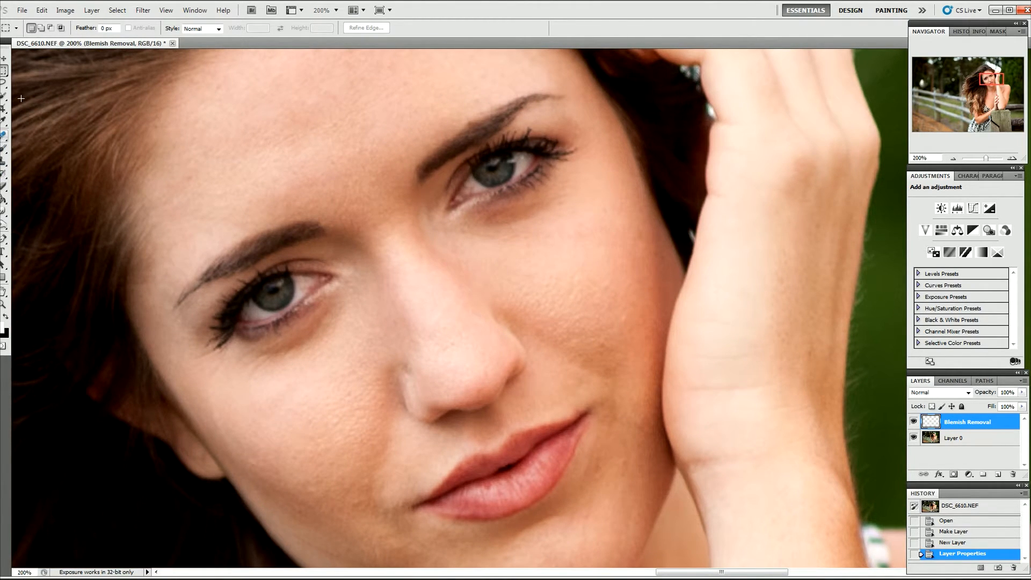
{"action": "left_click", "coordinate": [3, 136]}
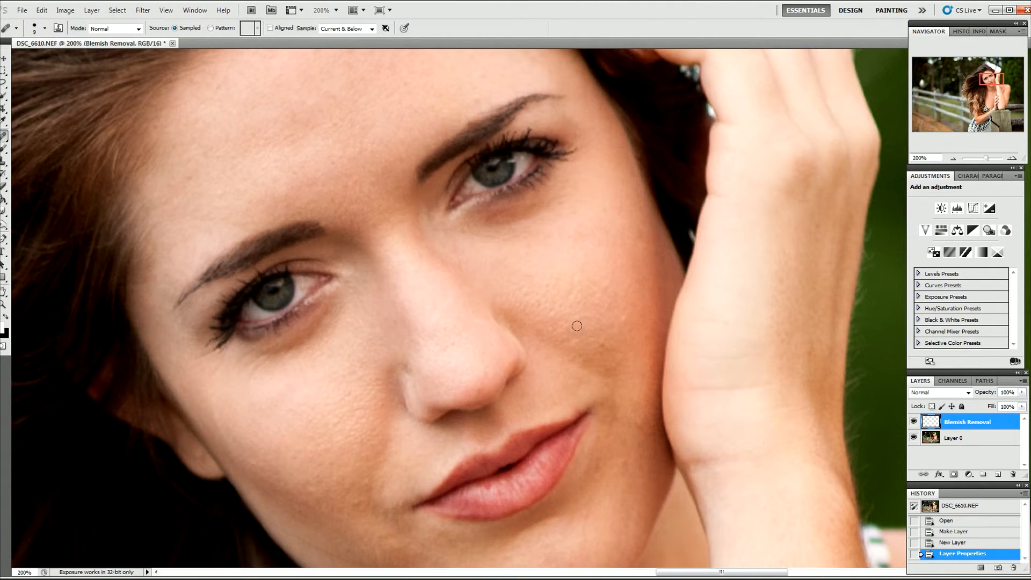
{"action": "left_click", "coordinate": [602, 349]}
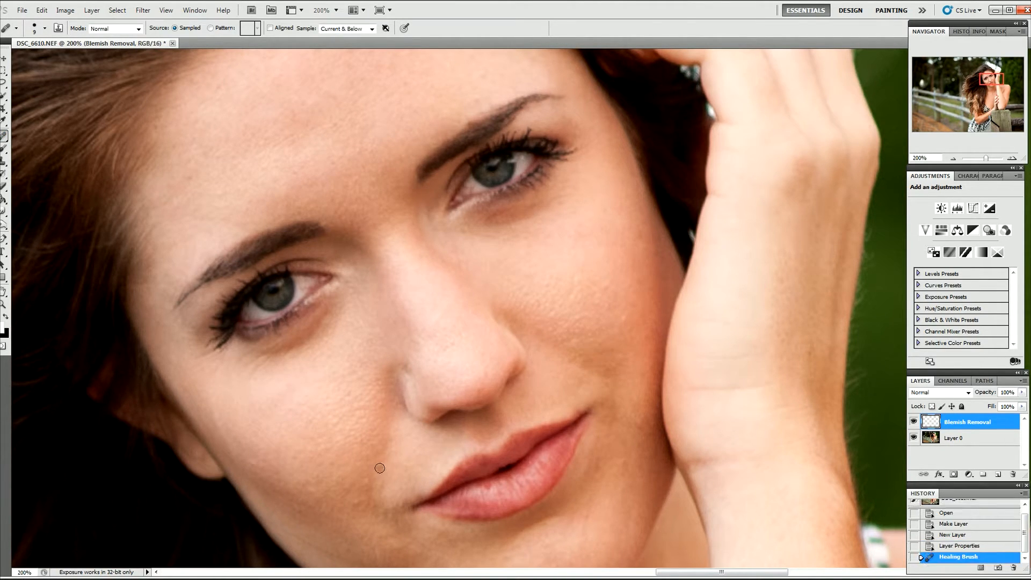
{"action": "left_click", "coordinate": [358, 492], "text": "alt"}
{"action": "left_click", "coordinate": [358, 503]}
{"action": "left_click", "coordinate": [319, 502], "text": "alt"}
{"action": "left_click_drag", "start_coordinate": [302, 490], "coordinate": [322, 478]}
{"action": "left_click", "coordinate": [265, 468]}
{"action": "left_click", "coordinate": [253, 462]}
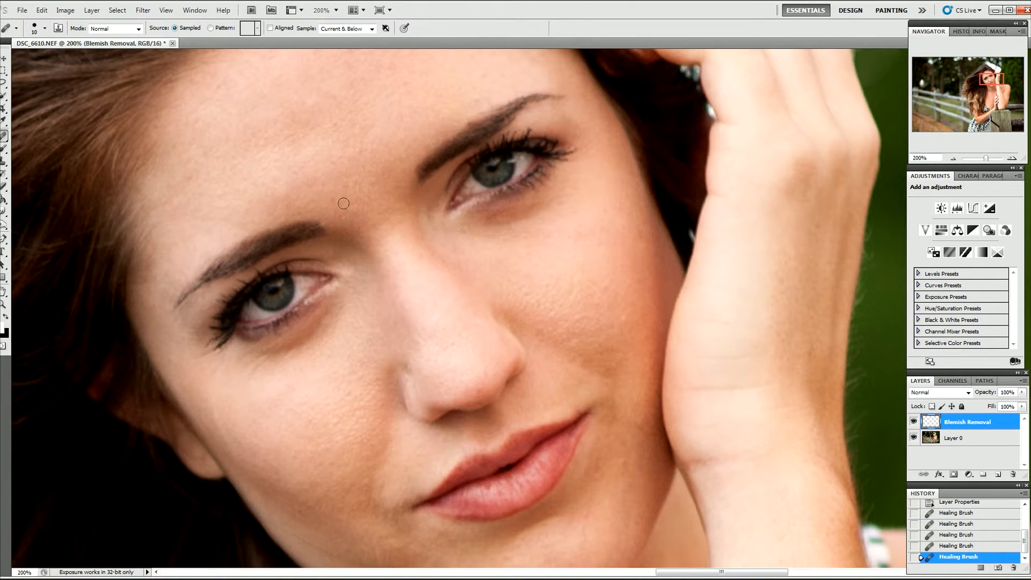
{"action": "left_click_drag", "start_coordinate": [285, 180], "coordinate": [301, 290]}
{"action": "left_click", "coordinate": [342, 207]}
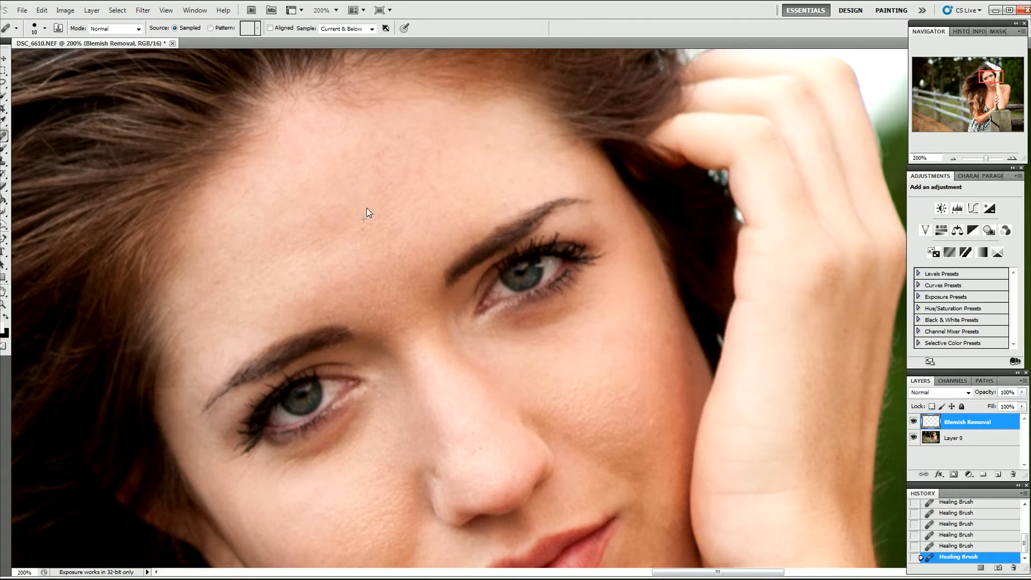
- Heal the blemish on the lower chin, undoing the previous stroke, and enlarge the Healing Brush to 25 px
{"action": "key", "text": "ctrl+minus"}
{"action": "key", "text": "ctrl+minus"}
{"action": "key", "text": "ctrl+minus"}
{"action": "key", "text": "ctrl+minus"}
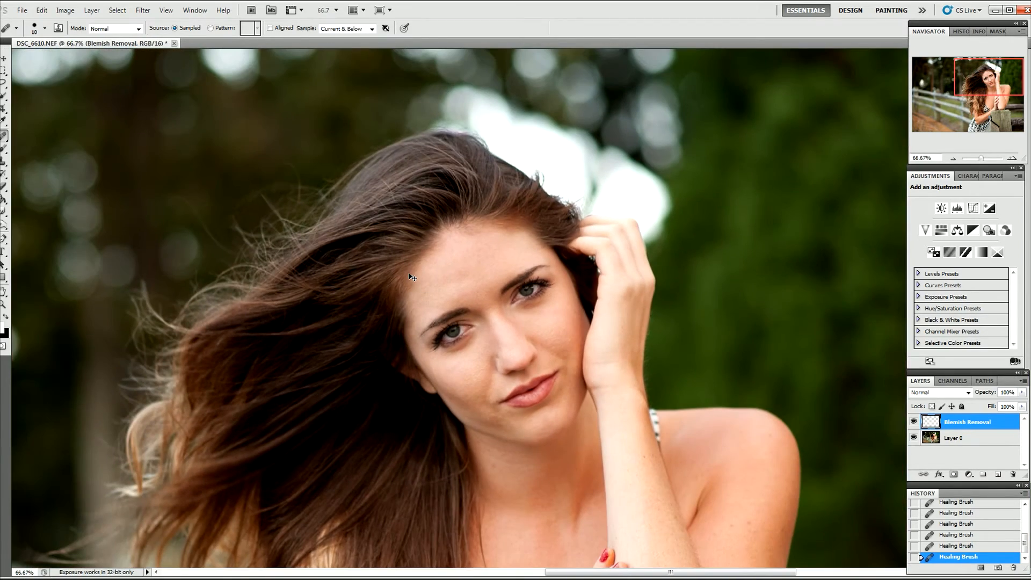
{"action": "key", "text": "ctrl+plus"}
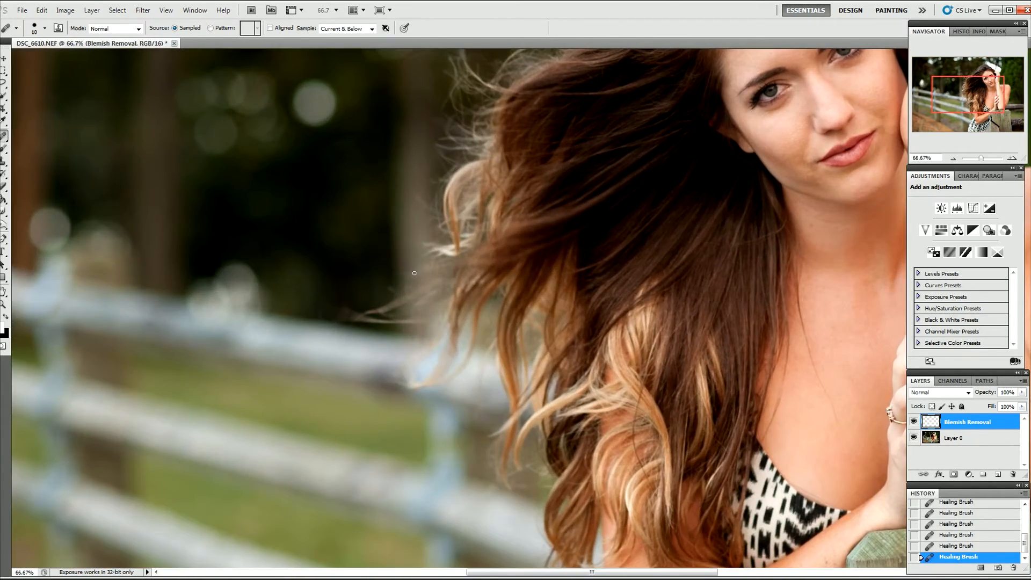
{"action": "key", "text": "ctrl+plus"}
{"action": "key", "text": "ctrl+plus"}
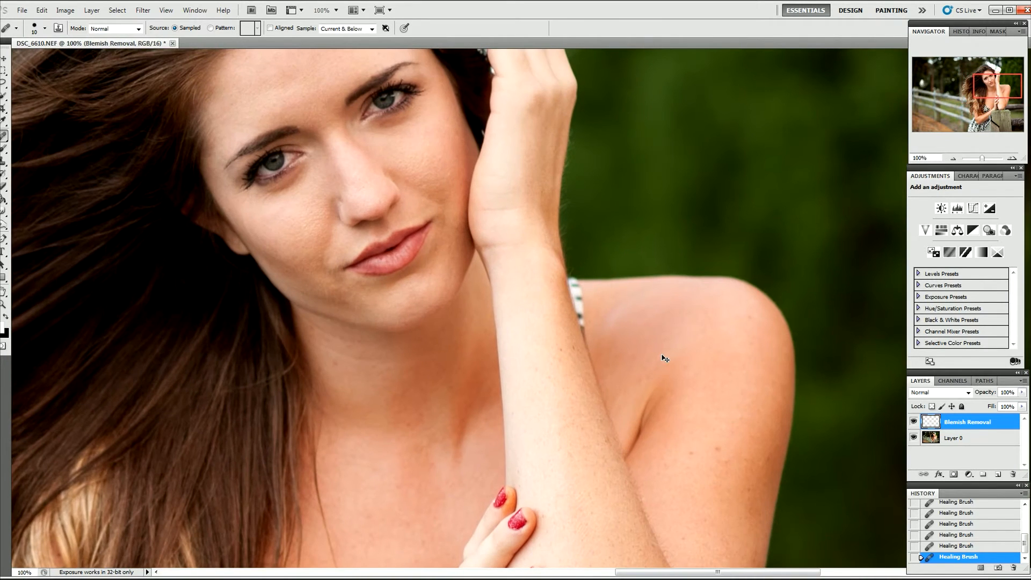
{"action": "key", "text": "ctrl+plus"}
{"action": "mouse_move", "coordinate": [554, 326]}
{"action": "left_mouse_down"}
{"action": "mouse_move", "coordinate": [653, 512]}
{"action": "mouse_move", "coordinate": [597, 471]}
{"action": "left_mouse_up"}
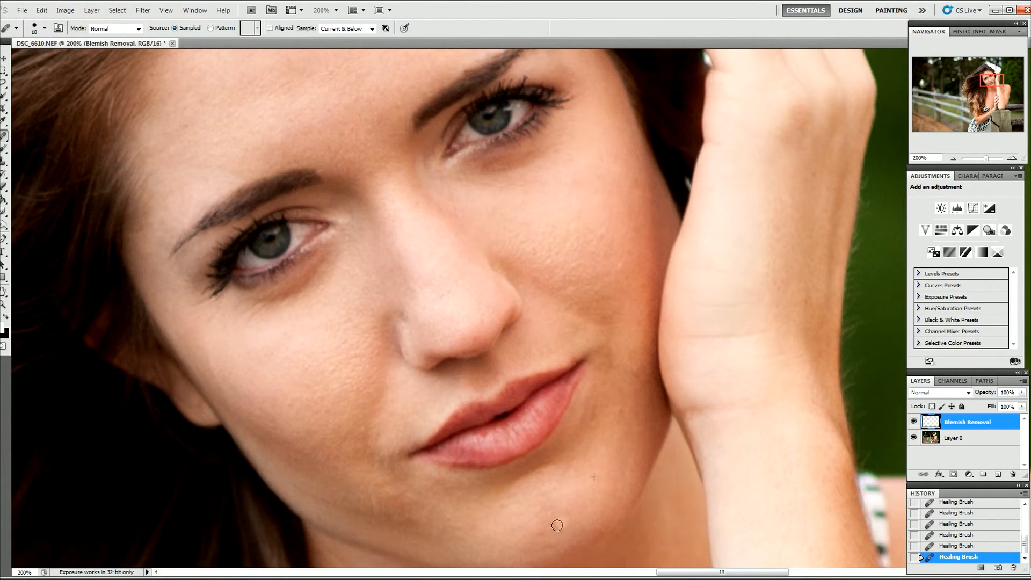
{"action": "key", "text": "ctrl+alt+z"}
{"action": "left_click", "coordinate": [583, 531]}
{"action": "key", "text": "bracketright"}
{"action": "key", "text": "bracketright"}
{"action": "key", "text": "bracketright"}
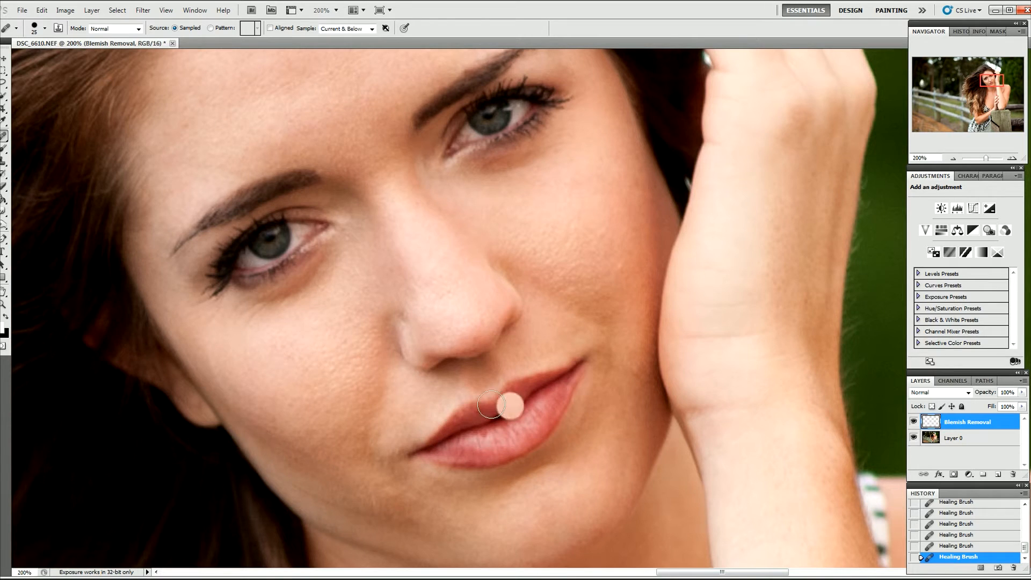
- Reduce the Healing Brush to 10 px and heal the marks on the lower face below the corner of the mouth
{"action": "left_click_drag", "start_coordinate": [522, 493], "coordinate": [515, 247]}
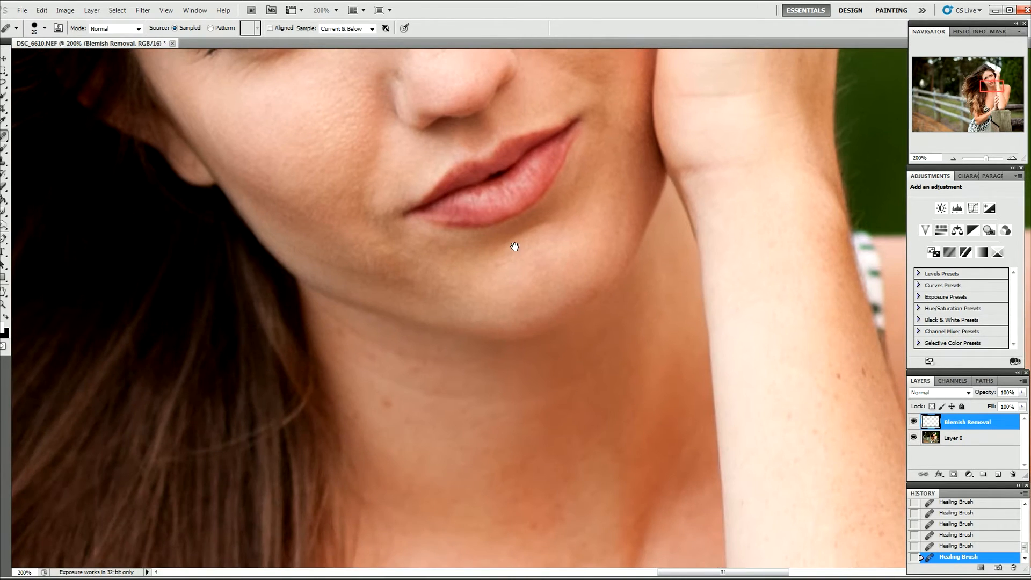
{"action": "key", "text": "ctrl+plus"}
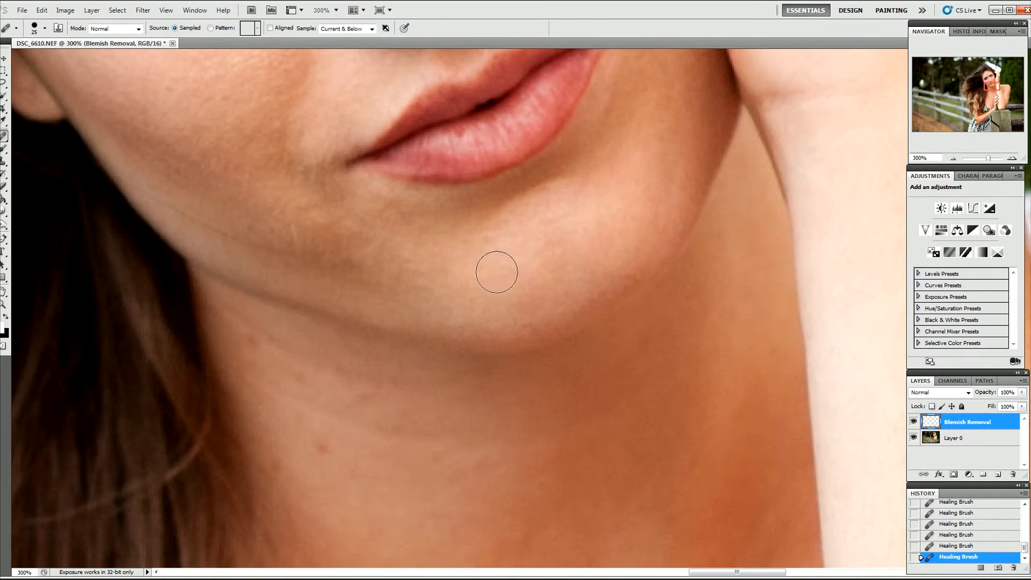
{"action": "key", "text": "bracketleft"}
{"action": "key", "text": "bracketleft"}
{"action": "left_click_drag", "start_coordinate": [410, 178], "coordinate": [402, 173]}
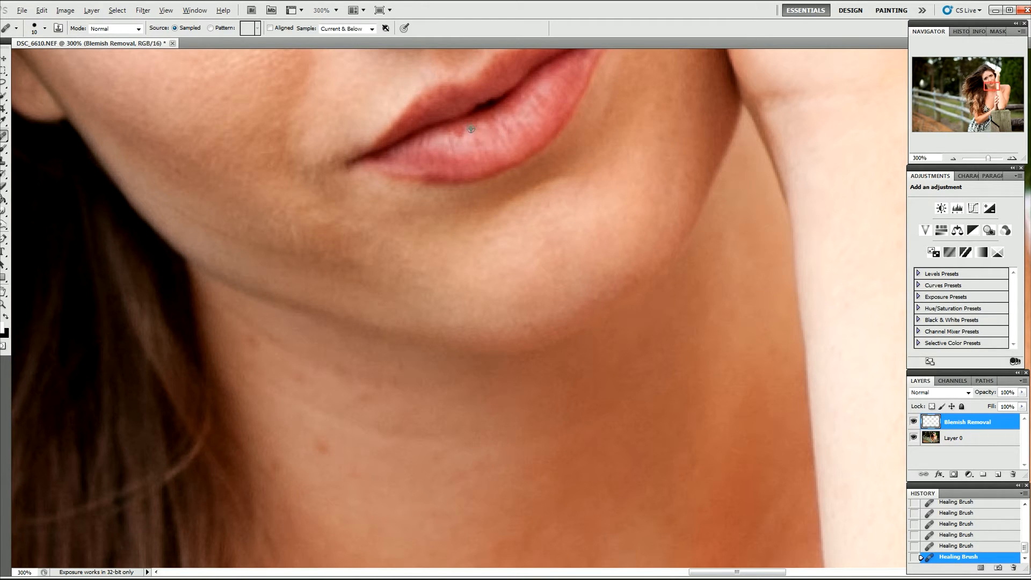
{"action": "left_click_drag", "start_coordinate": [442, 357], "coordinate": [510, 275]}
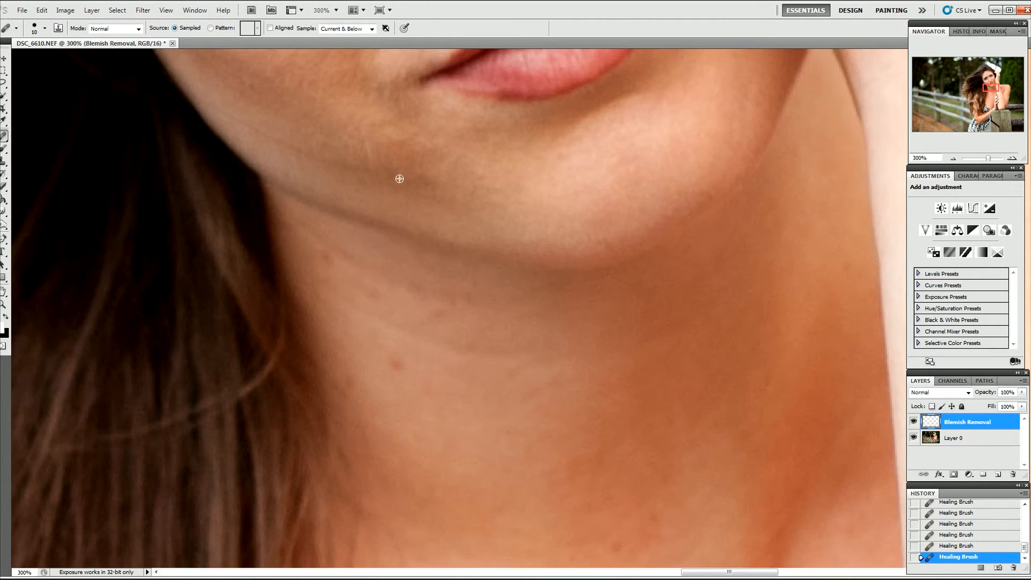
{"action": "left_click", "coordinate": [456, 196], "text": "alt"}
{"action": "left_click_drag", "start_coordinate": [415, 190], "coordinate": [433, 194]}
{"action": "left_click_drag", "start_coordinate": [450, 157], "coordinate": [507, 237]}
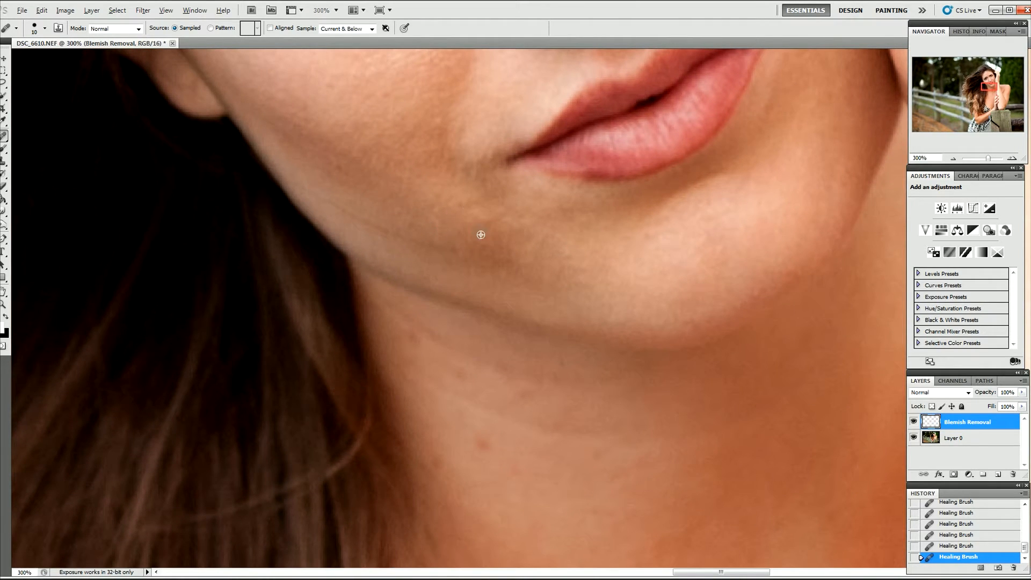
- Try a healing stroke along the jaw below the mouth corner, undo it, and sample skin slightly higher
{"action": "mouse_move", "coordinate": [422, 244]}
{"action": "left_mouse_down"}
{"action": "mouse_move", "coordinate": [512, 263]}
{"action": "mouse_move", "coordinate": [475, 231]}
{"action": "mouse_move", "coordinate": [440, 248]}
{"action": "left_mouse_up"}
{"action": "key", "text": "ctrl+z"}
{"action": "left_click", "coordinate": [438, 219], "text": "alt"}
- Examine the healed skin across the whole portrait and closer up around the face, with the brush enlarged to 45 px
{"action": "key", "text": "ctrl+minus"}
{"action": "key", "text": "ctrl+minus"}
{"action": "key", "text": "ctrl+minus"}
{"action": "key", "text": "ctrl+minus"}
{"action": "key", "text": "ctrl+minus"}
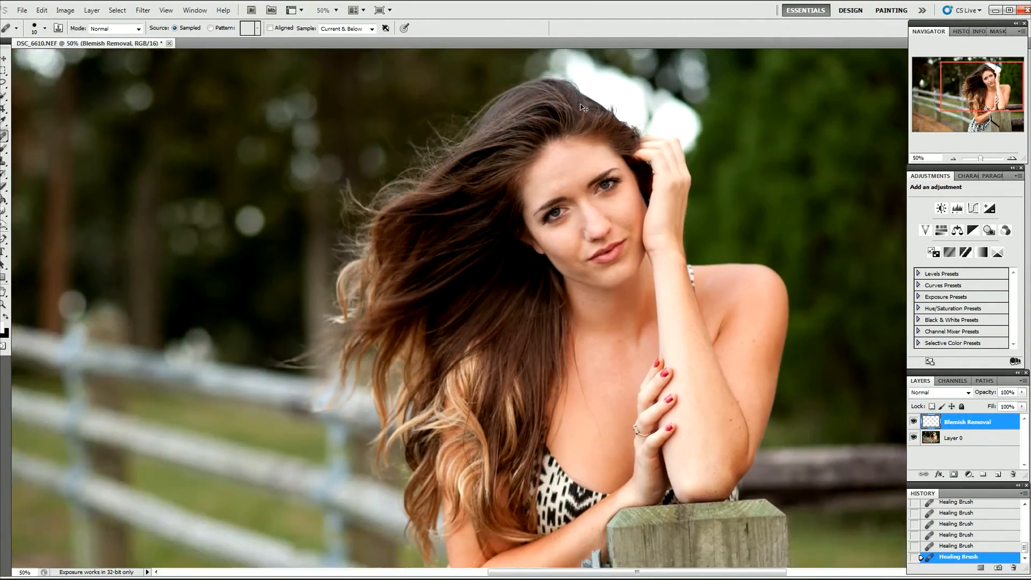
{"action": "key", "text": "ctrl+minus"}
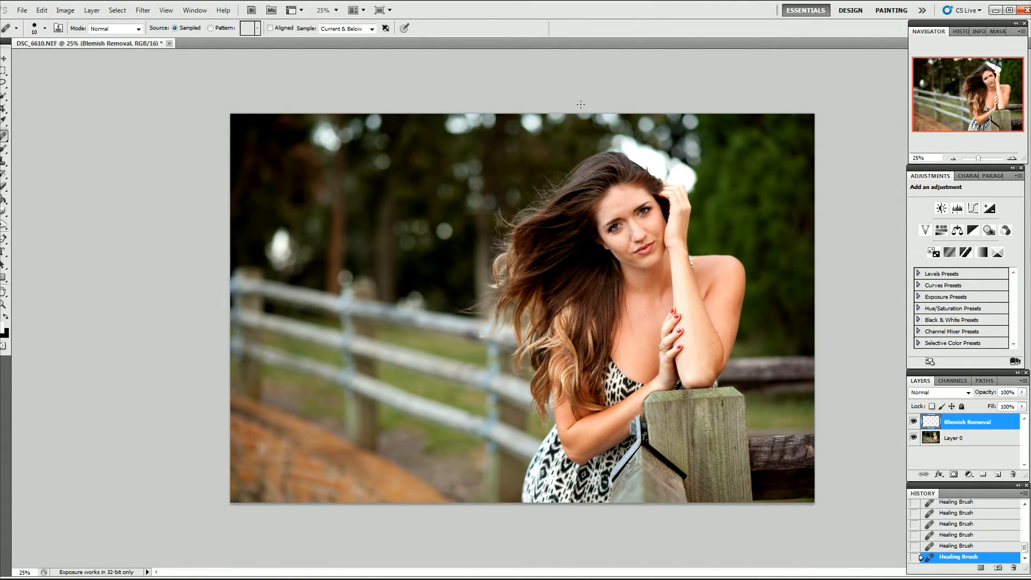
{"action": "key", "text": "ctrl+plus"}
{"action": "key", "text": "ctrl+plus"}
{"action": "key", "text": "ctrl+plus"}
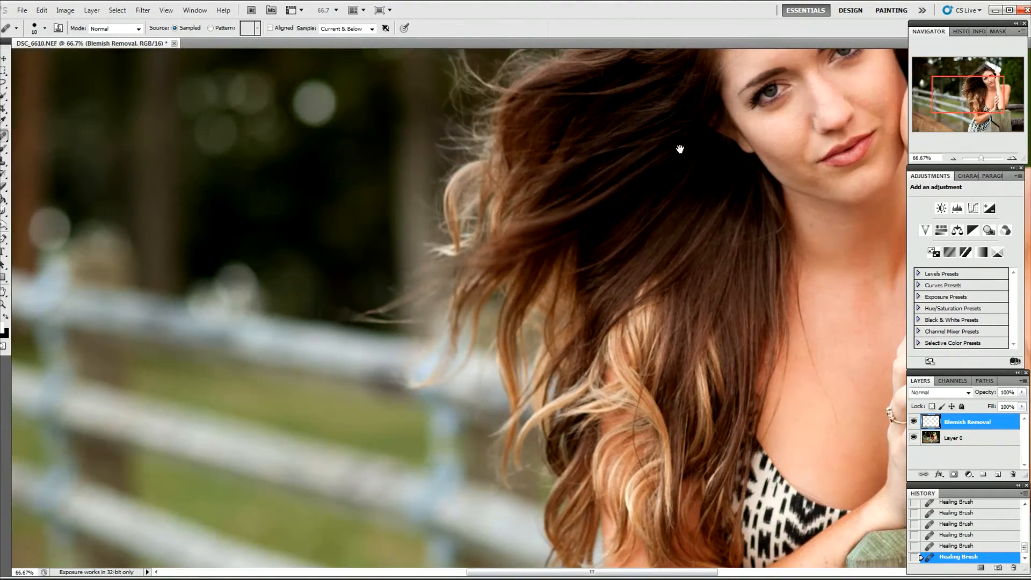
{"action": "left_click_drag", "start_coordinate": [678, 147], "coordinate": [460, 414]}
{"action": "key", "text": "bracketright"}
{"action": "key", "text": "bracketright"}
{"action": "key", "text": "bracketright"}
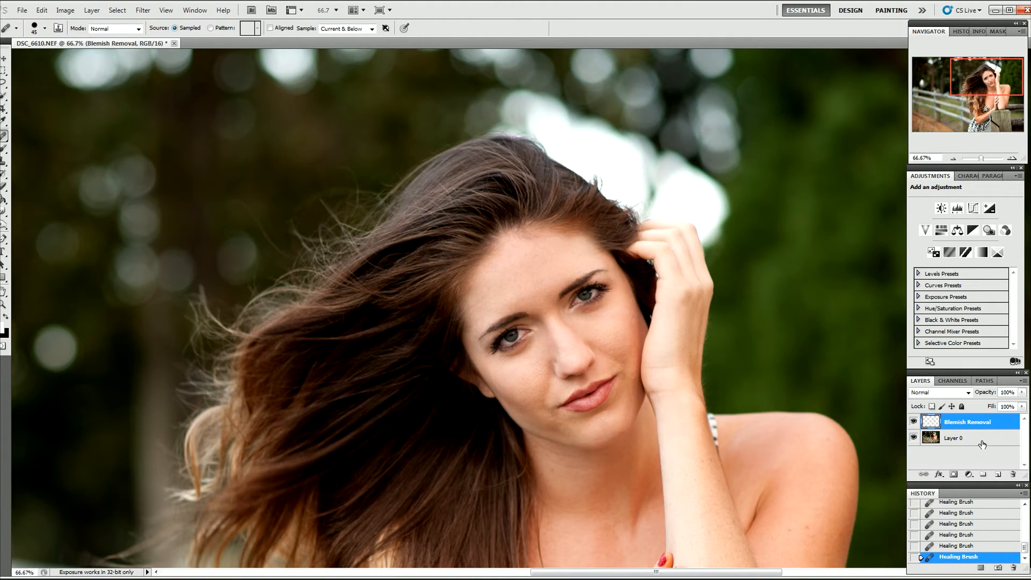
- Stamp the Blemish Removal layer and Layer 0 into a new merged layer and name it Portraiture
{"action": "left_click", "coordinate": [987, 439]}
{"action": "left_click", "coordinate": [978, 426], "text": "shift"}
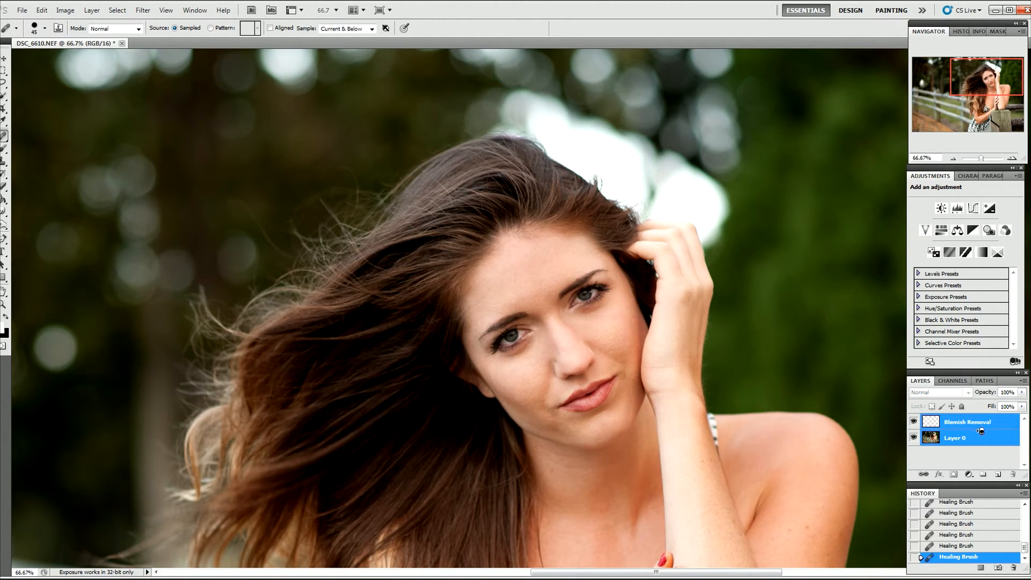
{"action": "key", "text": "ctrl+alt+e"}
{"action": "double_click", "coordinate": [977, 423]}
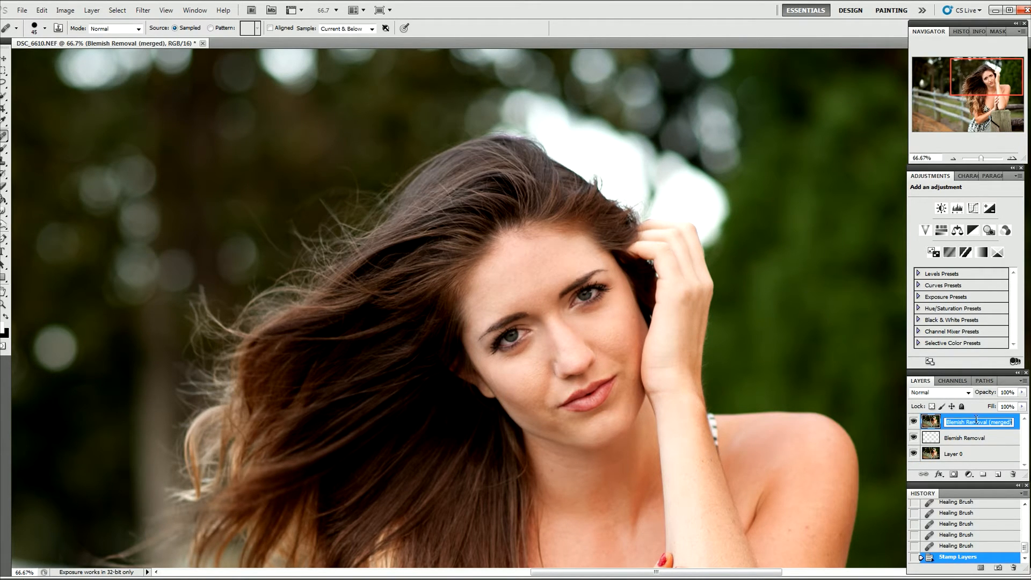
{"action": "type", "text": "Portraitu"}
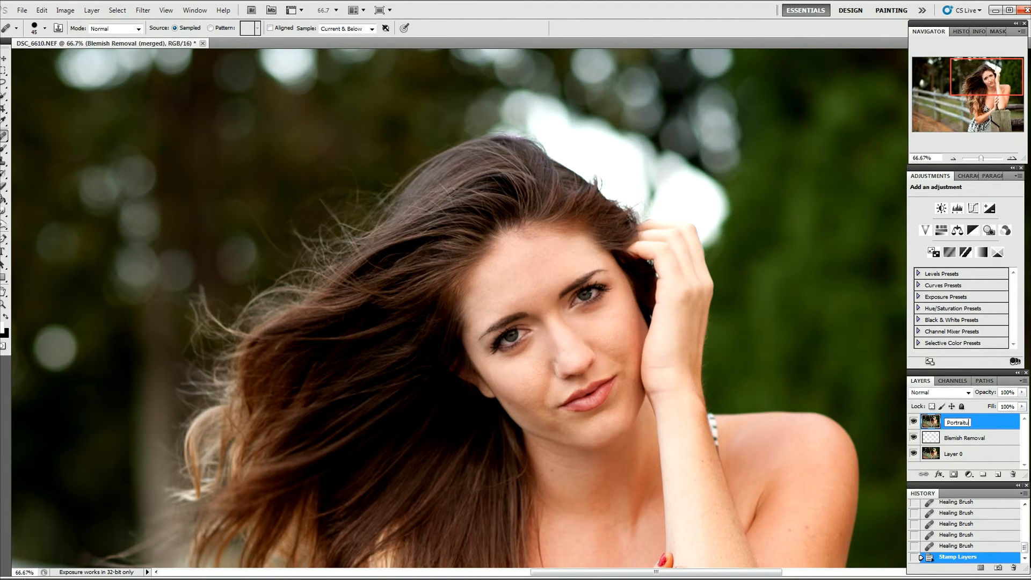
{"action": "type", "text": "re"}
{"action": "key", "text": "Return"}
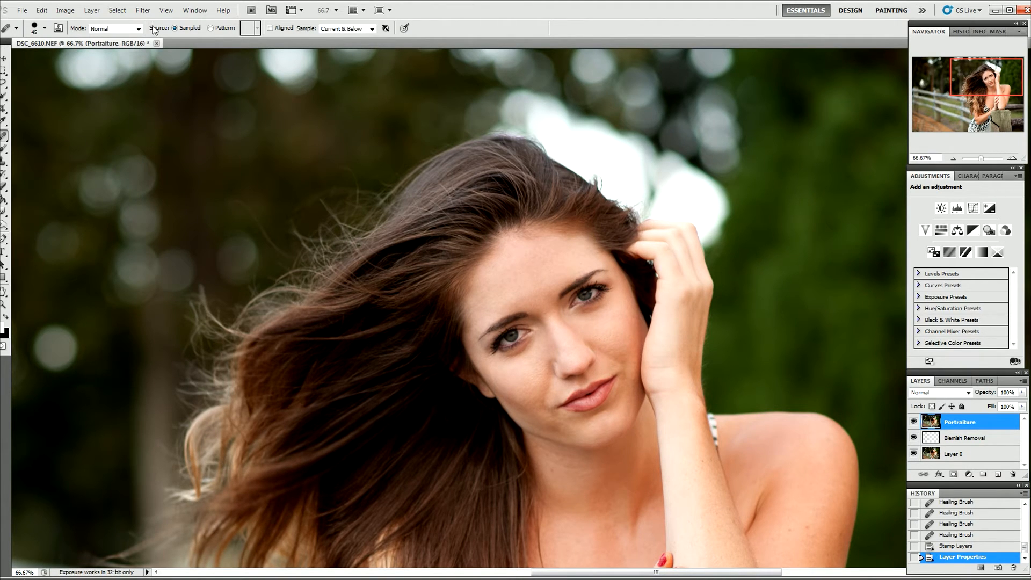
- Open the Imagenomic Portraiture filter for the Portraiture layer with the face in the preview
{"action": "left_click", "coordinate": [143, 11]}
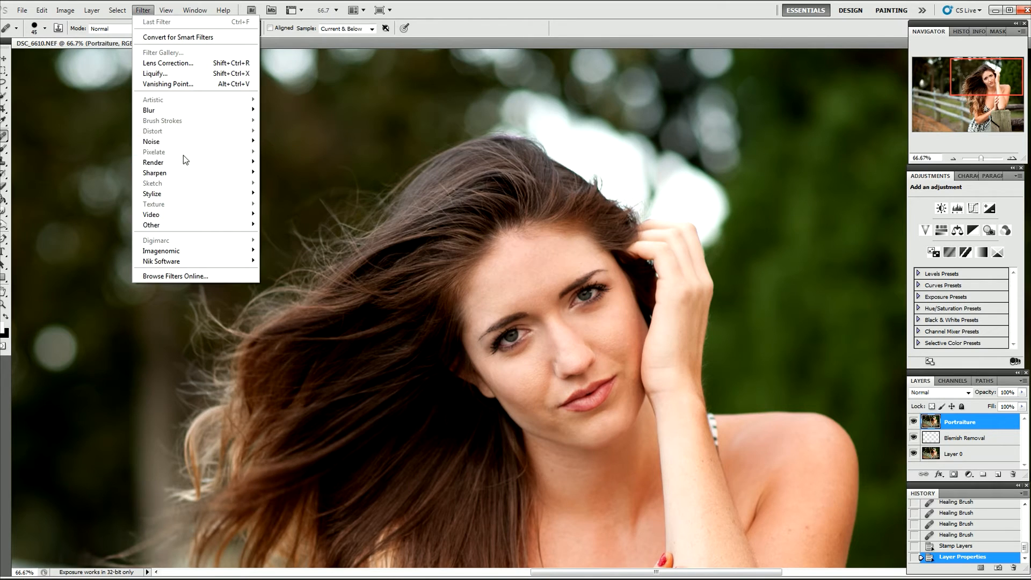
{"action": "mouse_move", "coordinate": [248, 250]}
{"action": "left_click", "coordinate": [290, 248]}
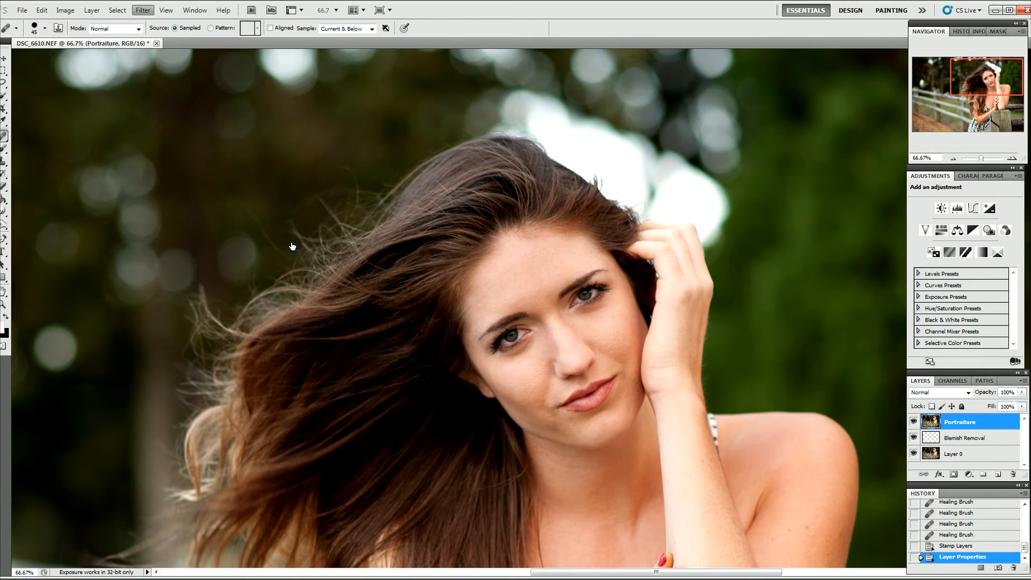
{"action": "key", "text": "ctrl+plus"}
{"action": "key", "text": "ctrl+plus"}
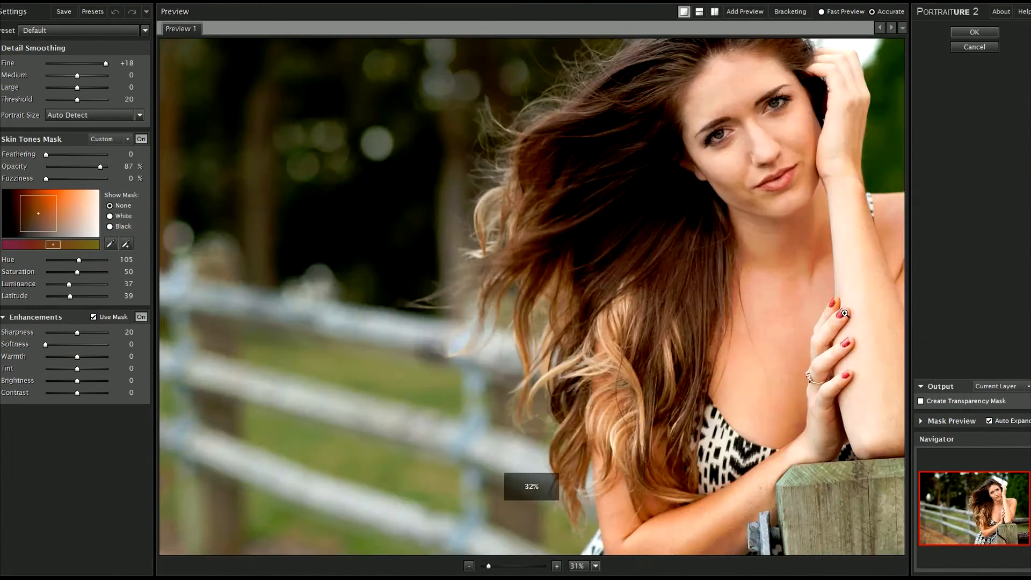
{"action": "left_click_drag", "start_coordinate": [809, 235], "coordinate": [531, 444]}
{"action": "left_click_drag", "start_coordinate": [736, 222], "coordinate": [497, 327]}
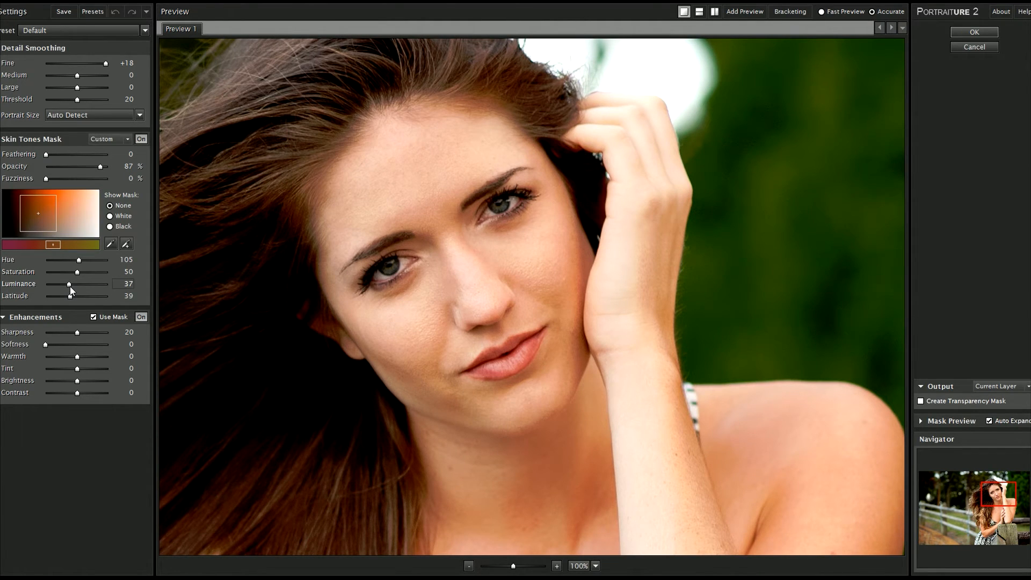
- Set the skin tones mask opacity to 79%, luminance to 31 and latitude to 33, and apply the filter
{"action": "left_click", "coordinate": [100, 167]}
{"action": "left_click_drag", "start_coordinate": [100, 166], "coordinate": [95, 166]}
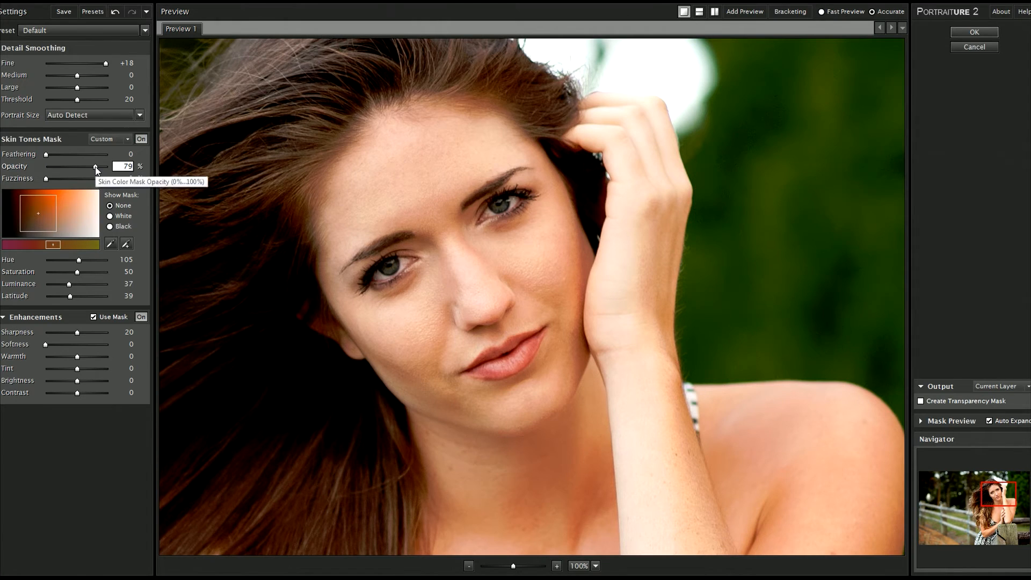
{"action": "left_click", "coordinate": [563, 253]}
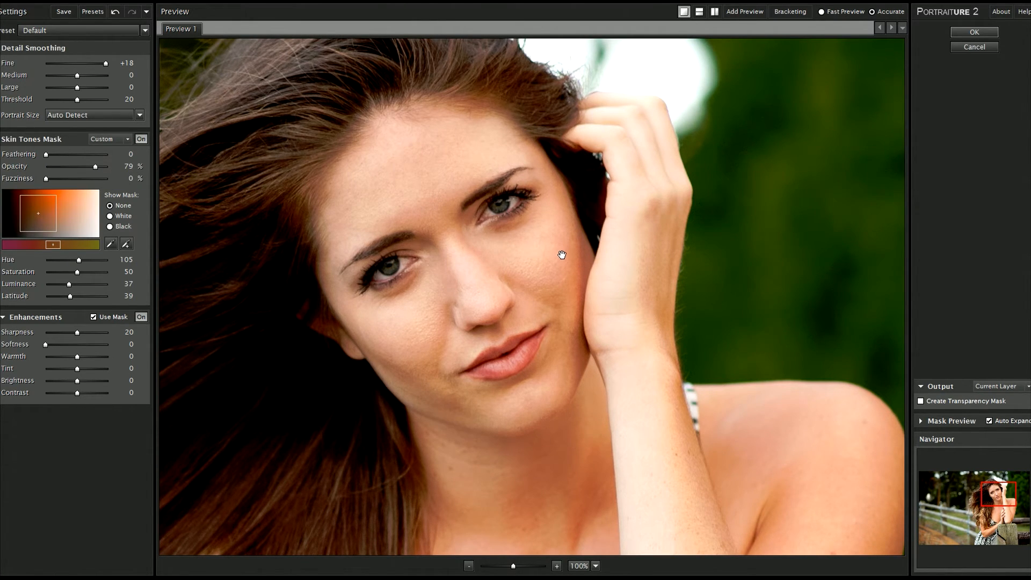
{"action": "left_click_drag", "start_coordinate": [69, 284], "coordinate": [66, 295]}
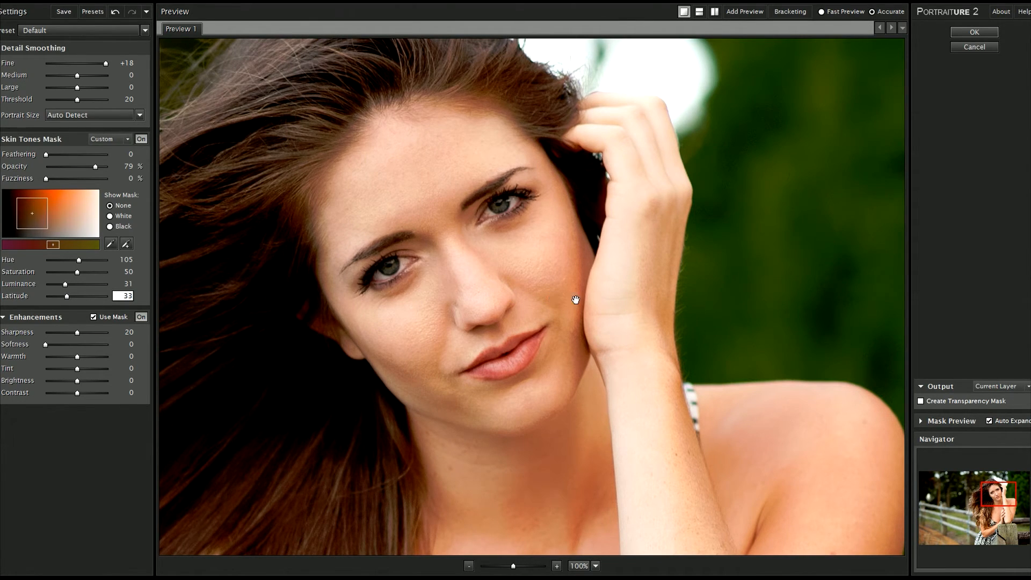
{"action": "left_click", "coordinate": [567, 253]}
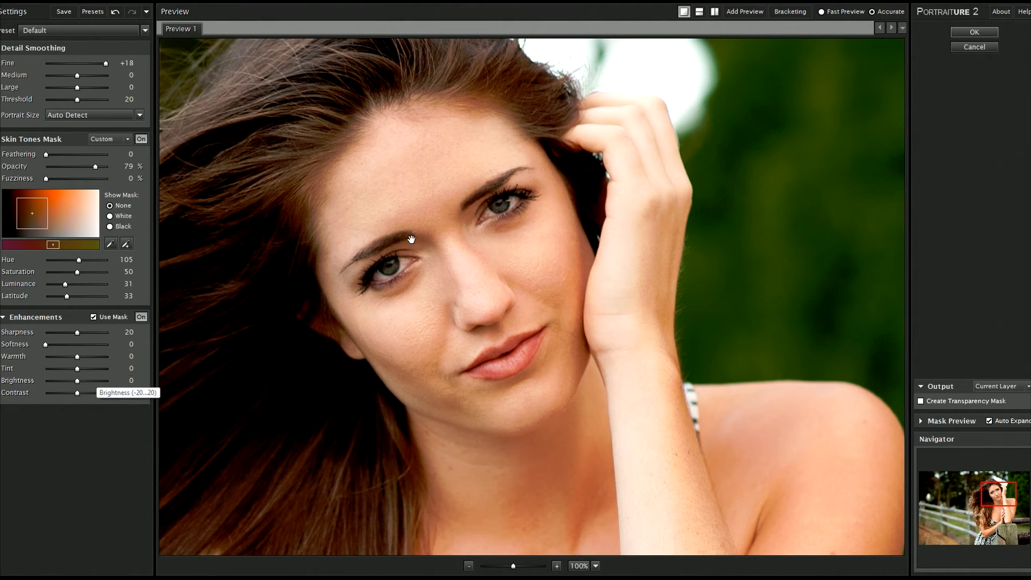
{"action": "left_click", "coordinate": [993, 33]}
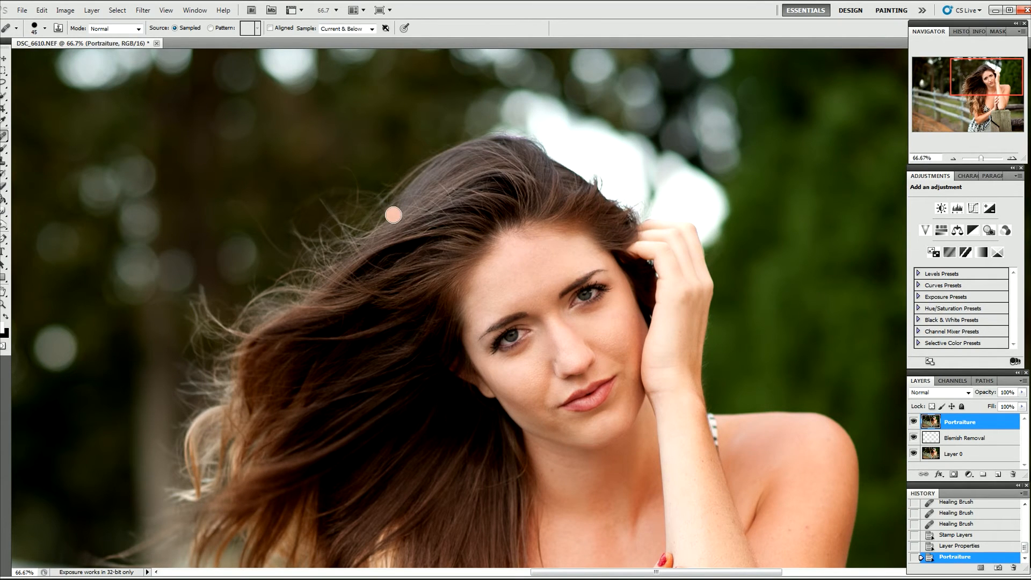
- Add a Curves adjustment layer above the Portraiture layer and apply the Linear Contrast (RGB) preset
{"action": "key", "text": "ctrl+minus"}
{"action": "key", "text": "ctrl+minus"}
{"action": "key", "text": "ctrl+minus"}
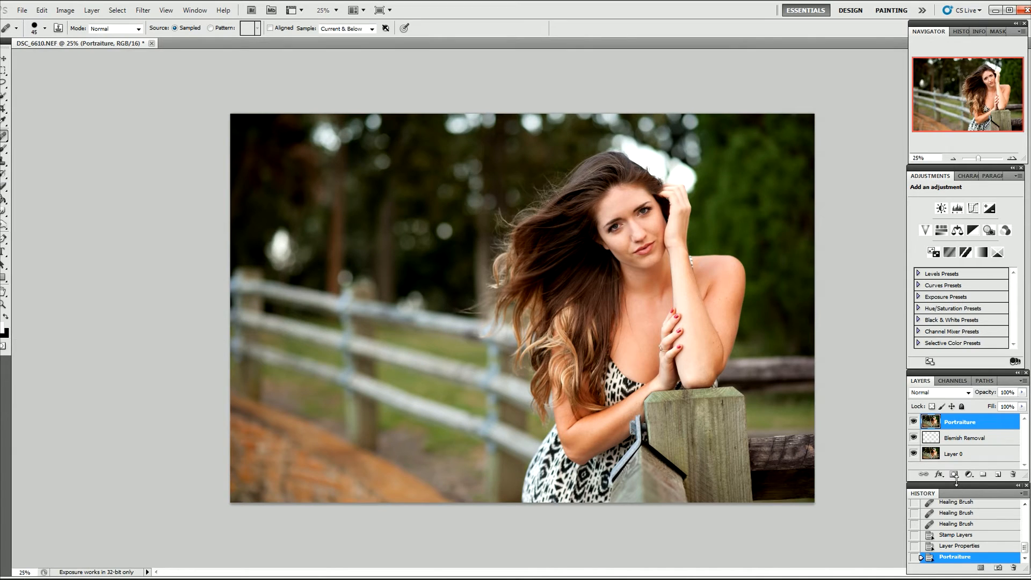
{"action": "left_click", "coordinate": [970, 476]}
{"action": "left_click", "coordinate": [970, 313]}
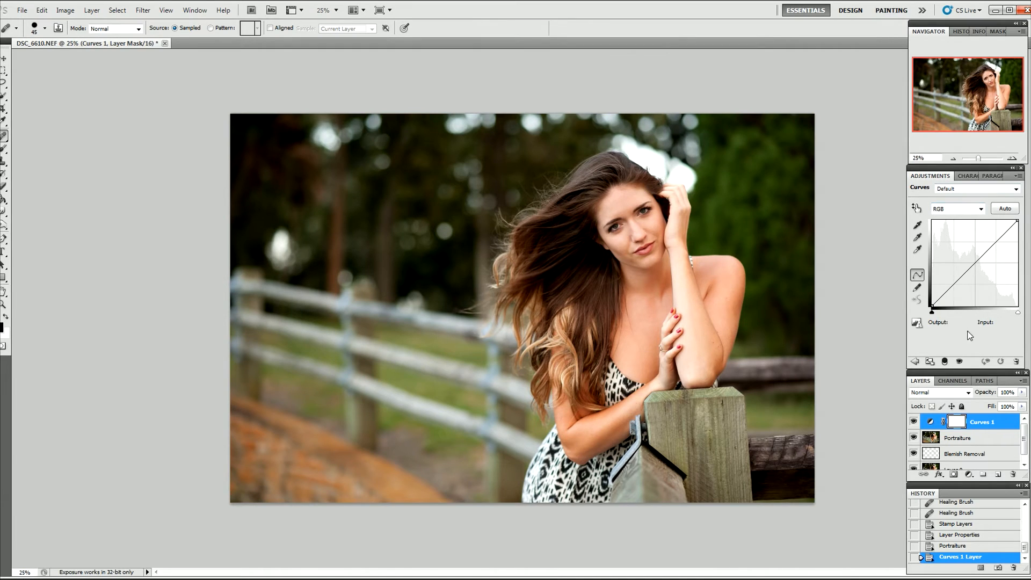
{"action": "left_click", "coordinate": [965, 193]}
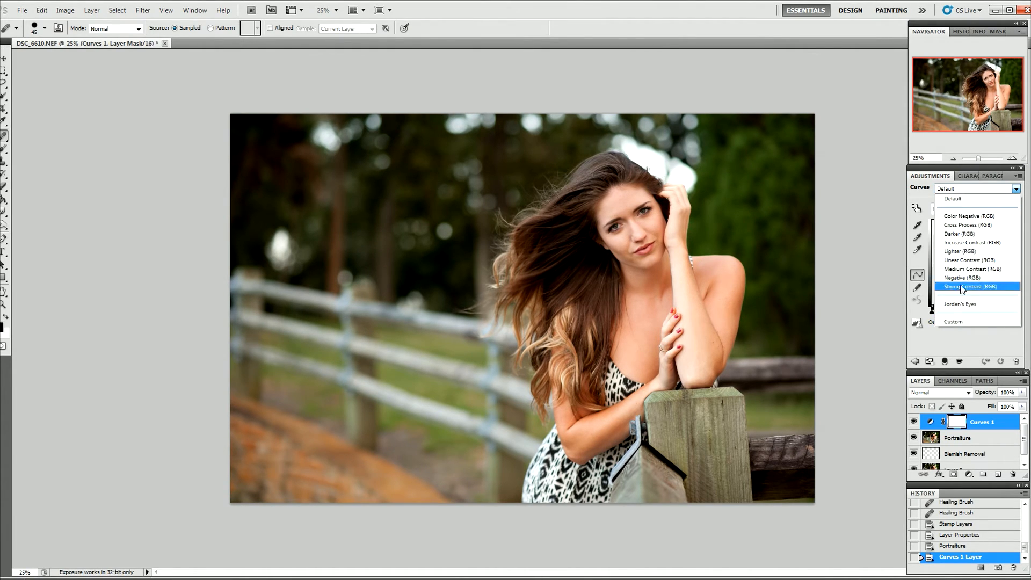
{"action": "left_click", "coordinate": [969, 260]}
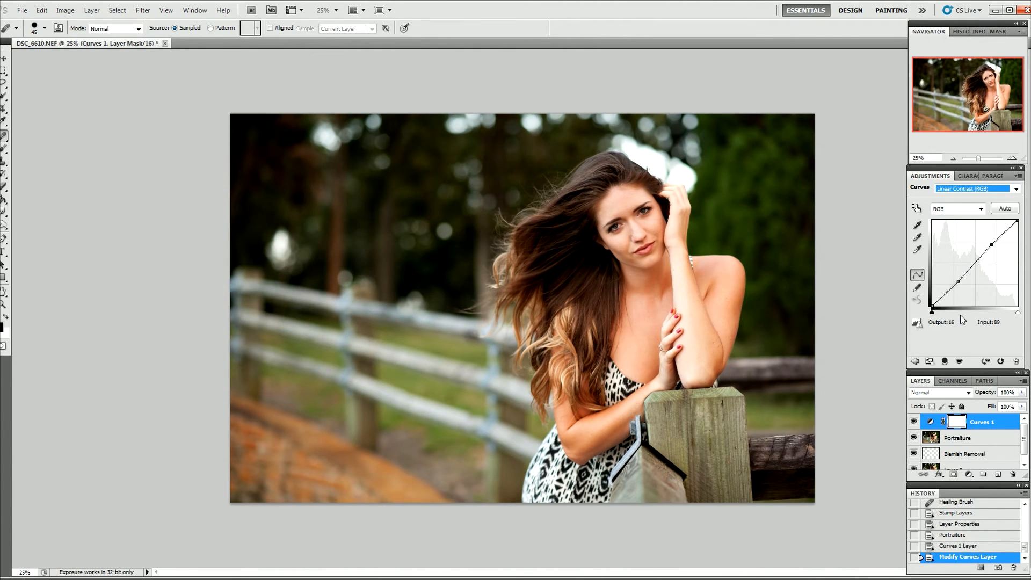
- Set the Curves 1 layer's blend mode to Luminosity, comparing it with Normal
{"action": "left_click", "coordinate": [933, 395]}
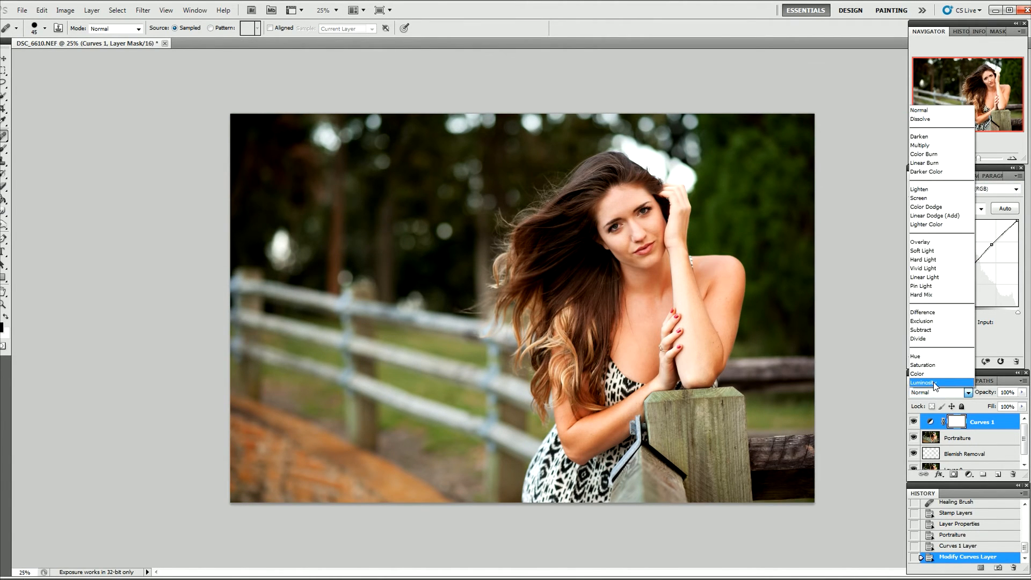
{"action": "left_click", "coordinate": [934, 382]}
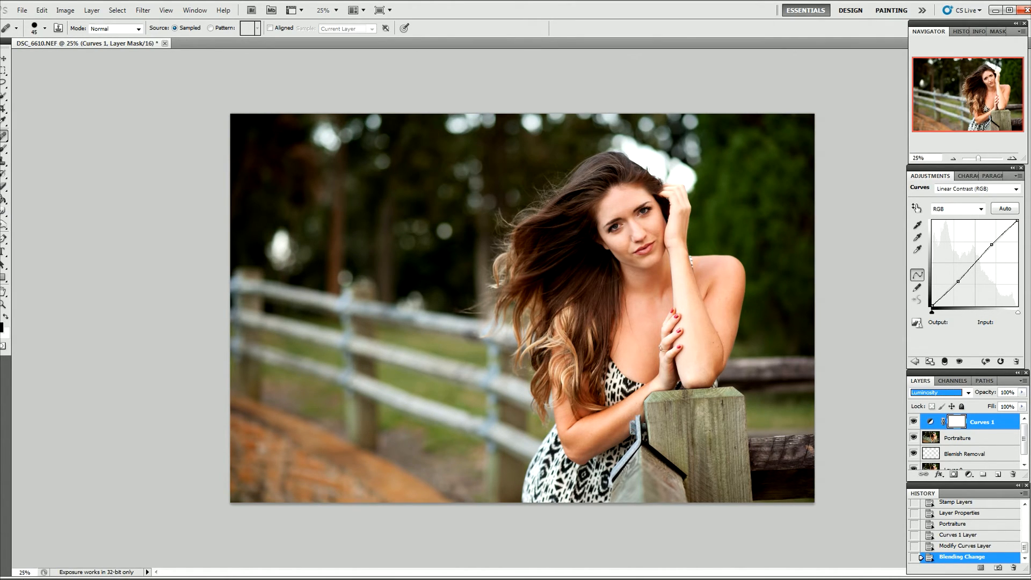
{"action": "left_click", "coordinate": [939, 393]}
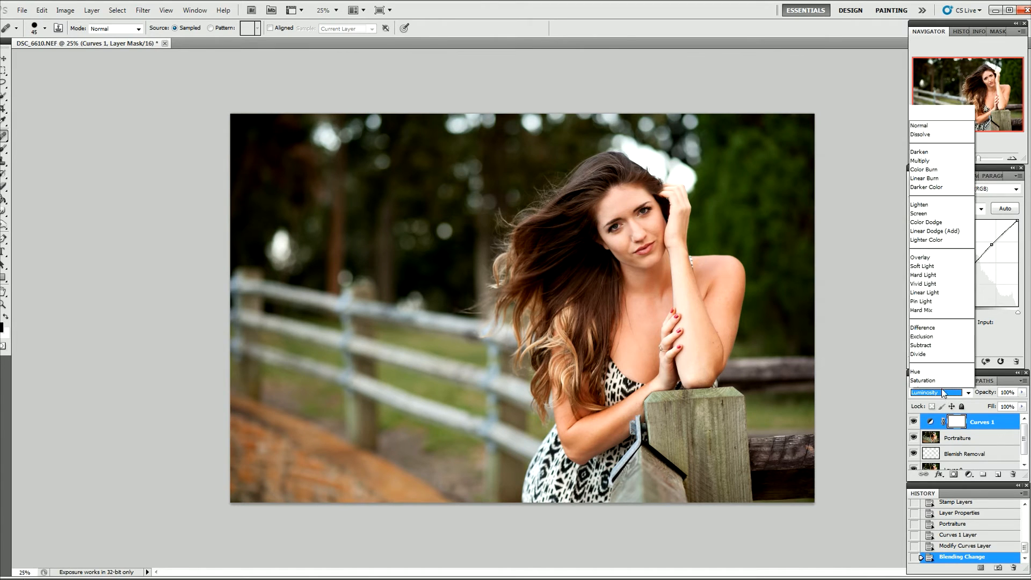
{"action": "left_click", "coordinate": [933, 110]}
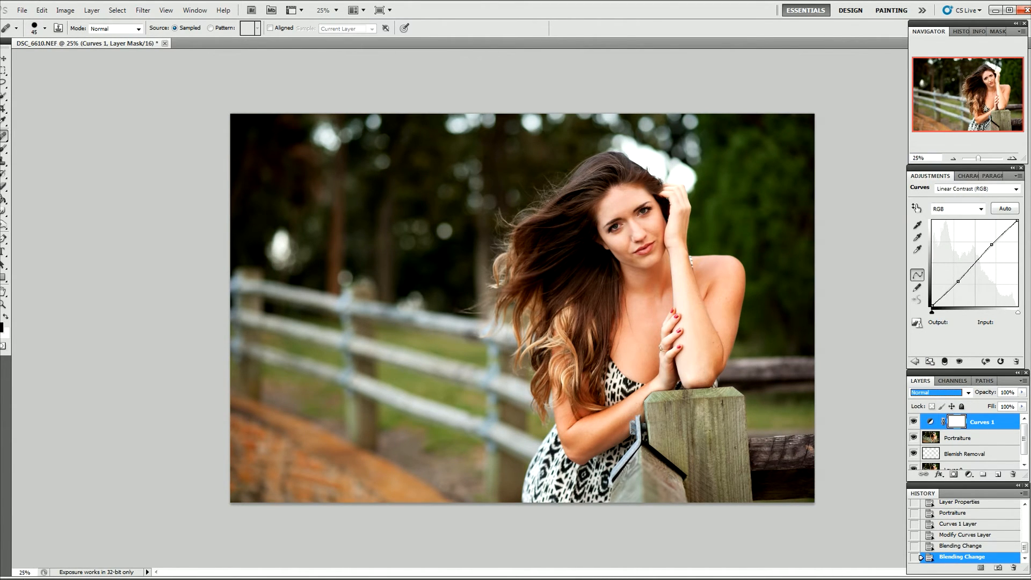
{"action": "key", "text": "ctrl+plus"}
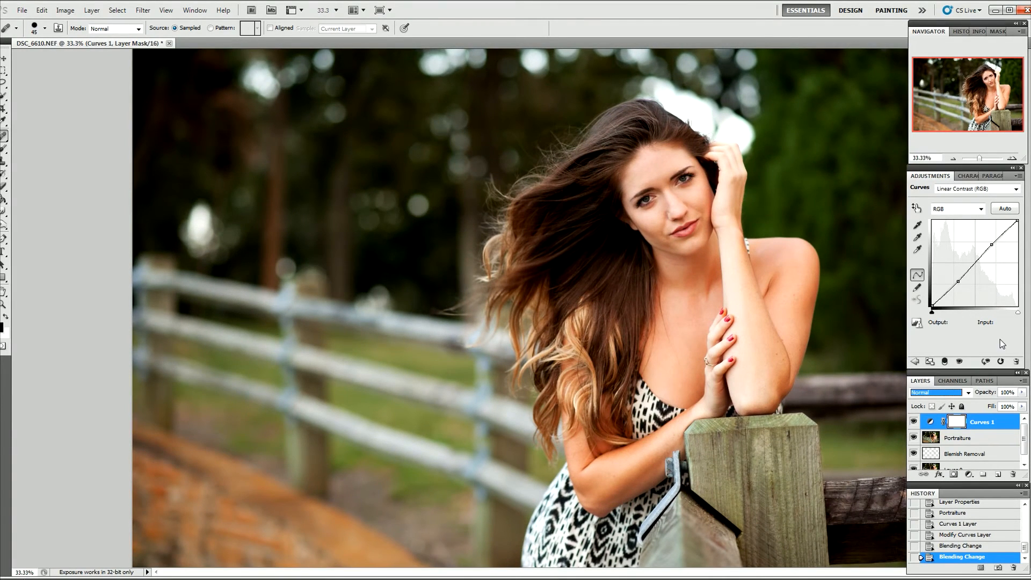
{"action": "left_click", "coordinate": [949, 398]}
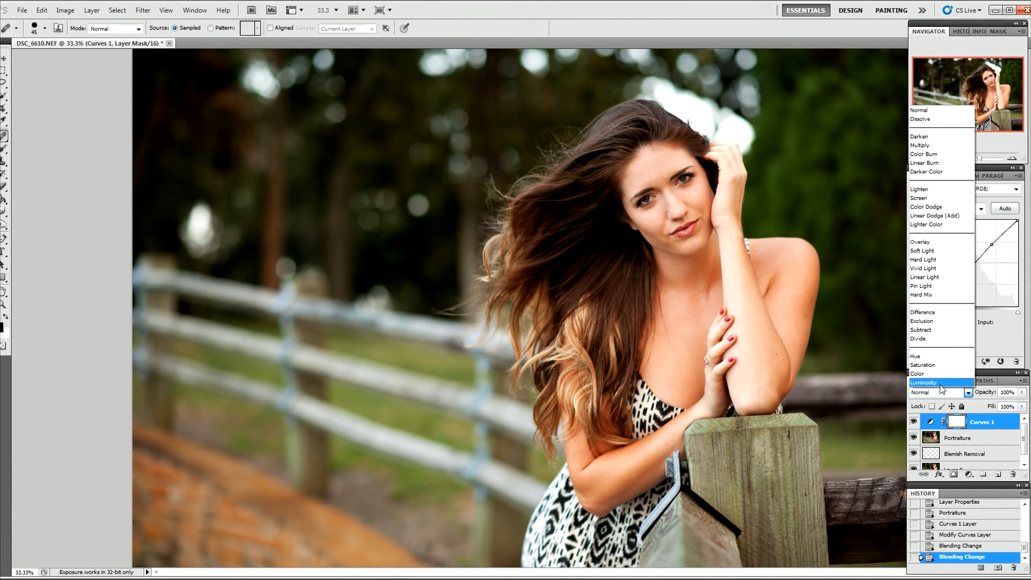
{"action": "left_click", "coordinate": [942, 383]}
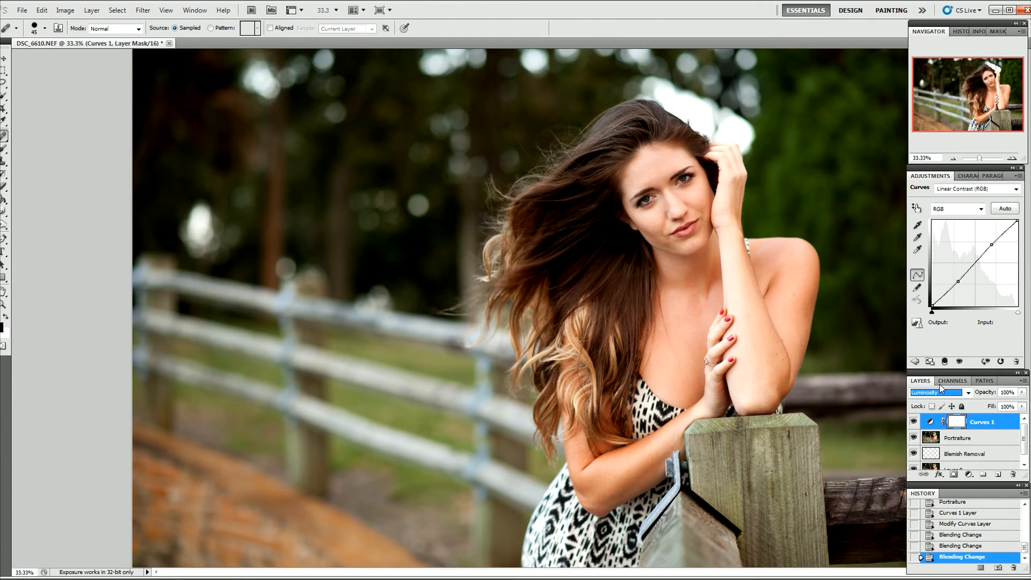
- Compare the portrait with and without the Curves 1 layer, looking closely at the face and hair
{"action": "key", "text": "ctrl+plus"}
{"action": "key", "text": "ctrl+plus"}
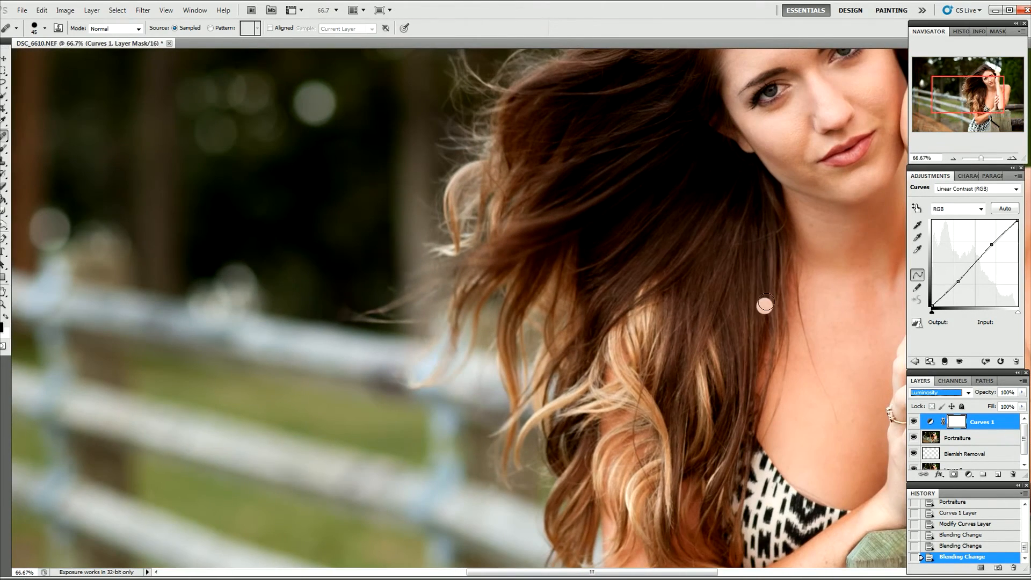
{"action": "left_click_drag", "start_coordinate": [696, 206], "coordinate": [567, 299]}
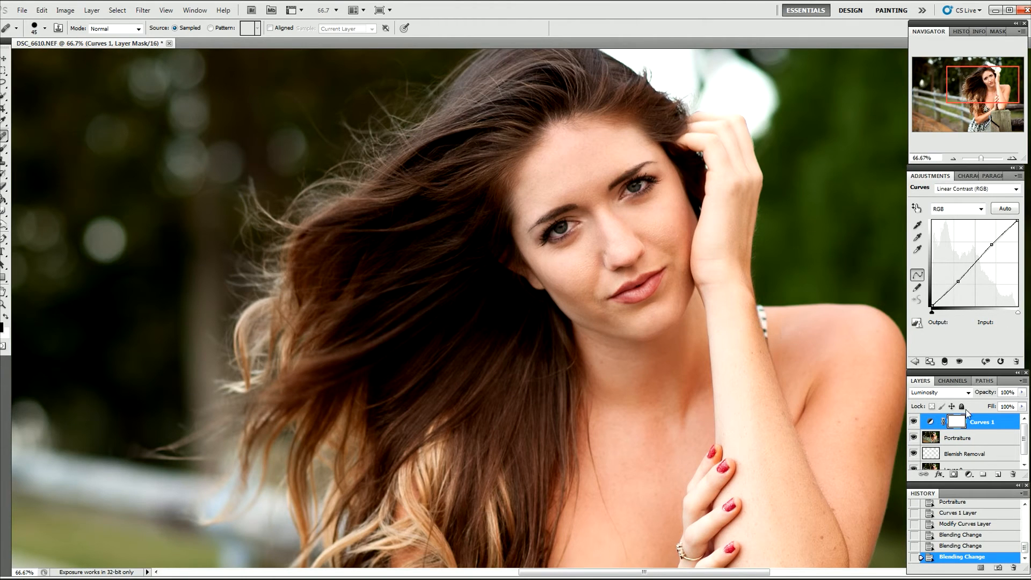
{"action": "left_click", "coordinate": [913, 422]}
{"action": "left_click", "coordinate": [914, 422]}
{"action": "left_click", "coordinate": [914, 422]}
{"action": "left_click", "coordinate": [914, 422]}
{"action": "key", "text": "ctrl+minus"}
{"action": "key", "text": "ctrl+minus"}
{"action": "key", "text": "ctrl+minus"}
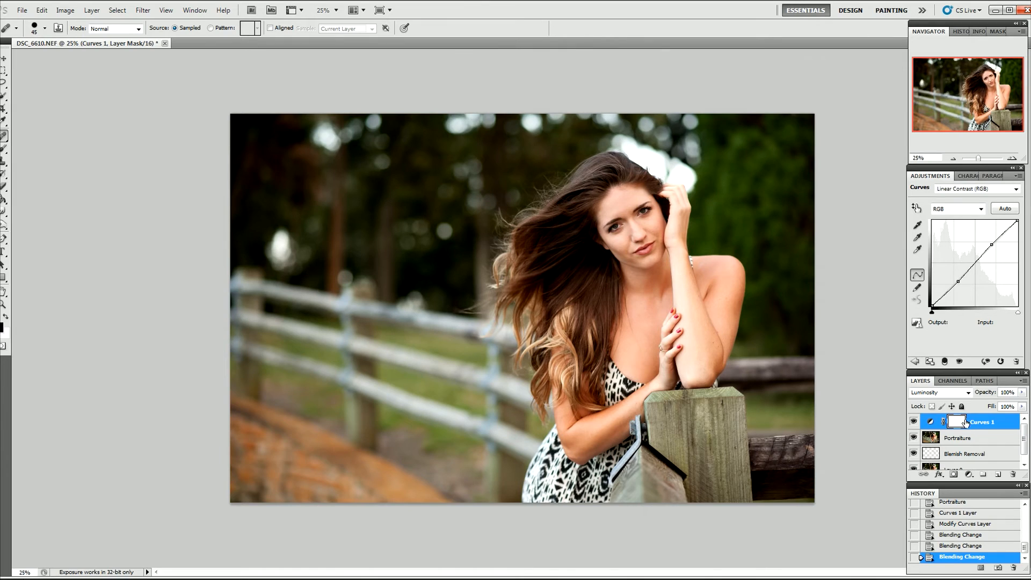
- Invert the Curves 1 layer mask to black and set up a 422 px Brush with 0% hardness
{"action": "key", "text": "ctrl+i"}
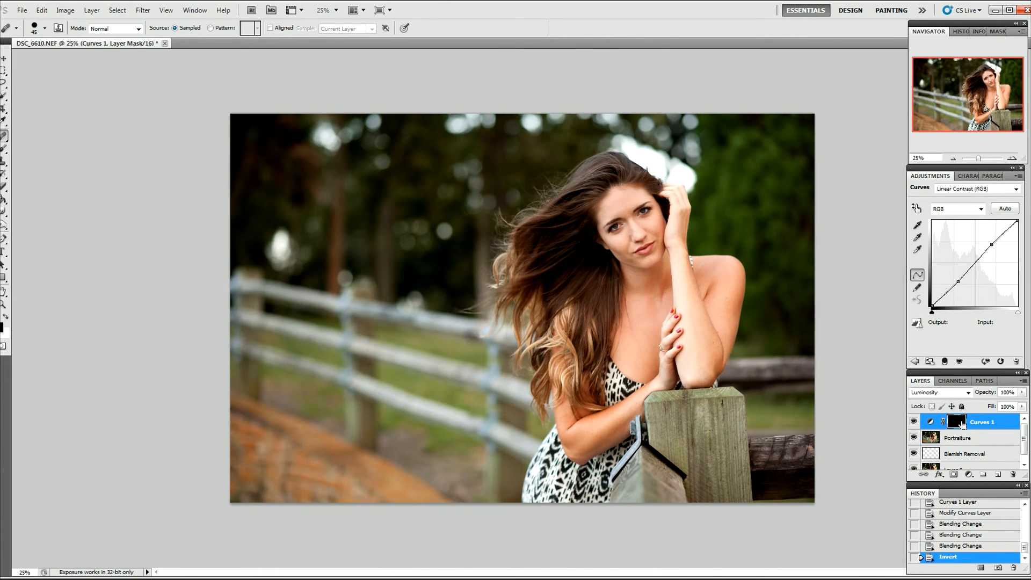
{"action": "left_click", "coordinate": [4, 150]}
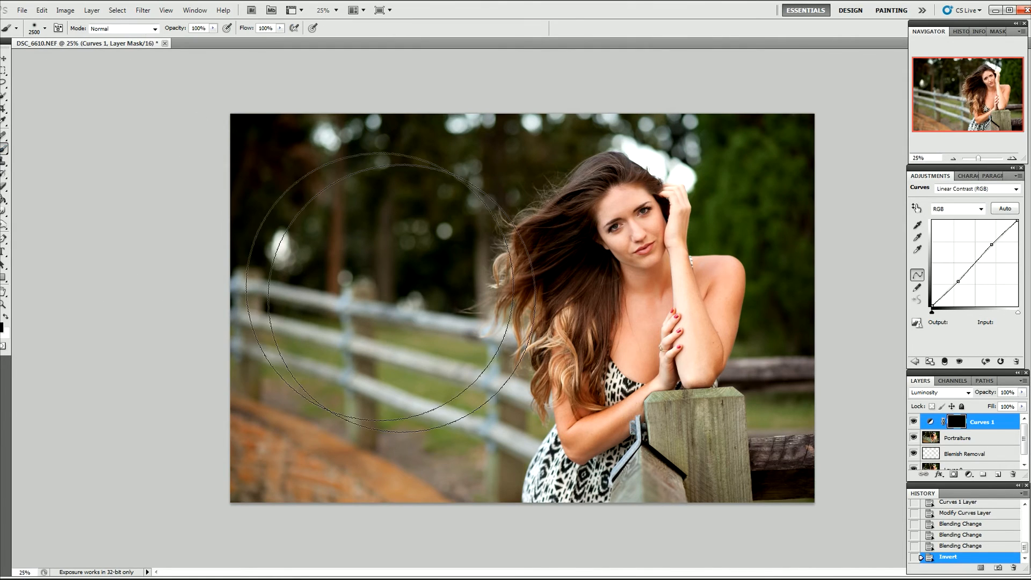
{"action": "right_click", "coordinate": [434, 322]}
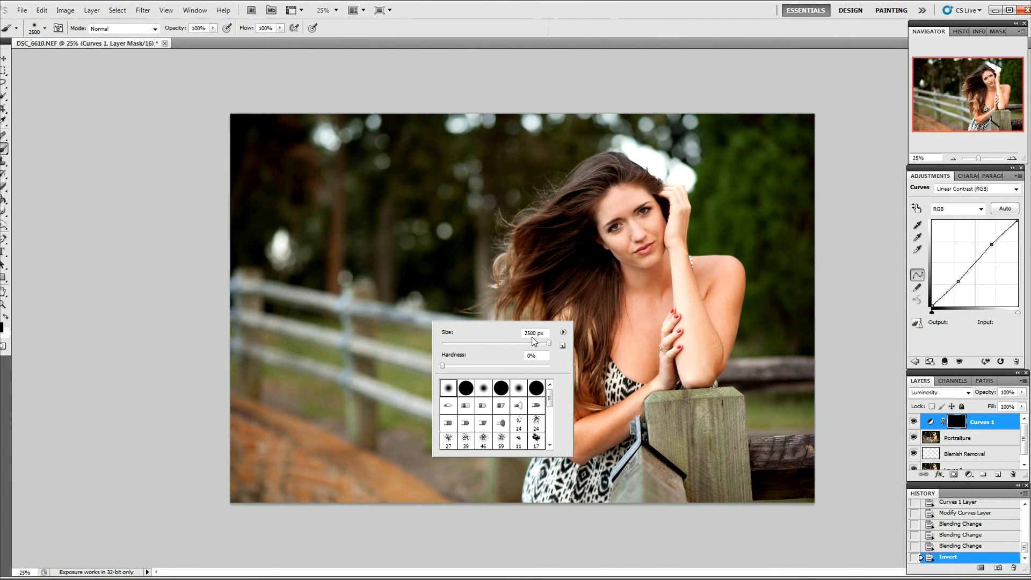
{"action": "left_click_drag", "start_coordinate": [546, 340], "coordinate": [535, 342]}
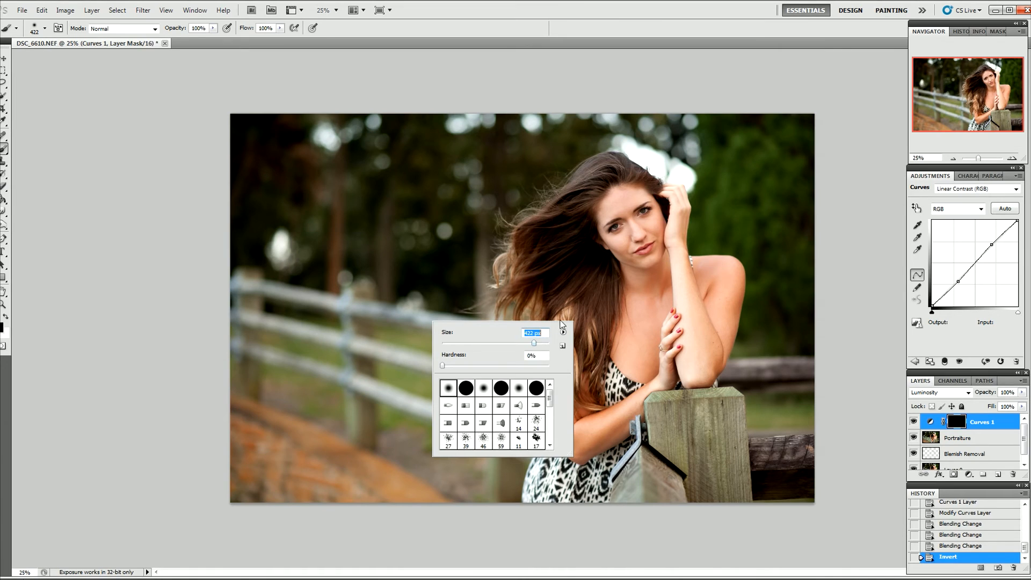
{"action": "left_click", "coordinate": [624, 220]}
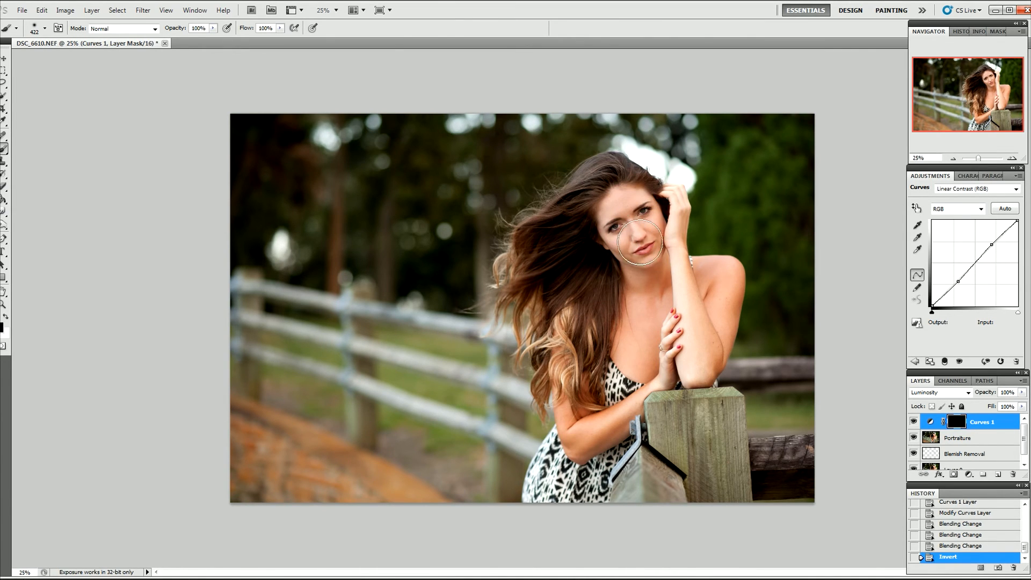
- Try painting the Curves 1 mask over the subject and filling it with white, comparing the layer on and off
{"action": "mouse_move", "coordinate": [564, 285]}
{"action": "left_mouse_down"}
{"action": "mouse_move", "coordinate": [598, 409]}
{"action": "mouse_move", "coordinate": [704, 313]}
{"action": "mouse_move", "coordinate": [591, 200]}
{"action": "left_mouse_up"}
{"action": "key", "text": "ctrl+plus"}
{"action": "key", "text": "ctrl+plus"}
{"action": "key", "text": "ctrl+BackSpace"}
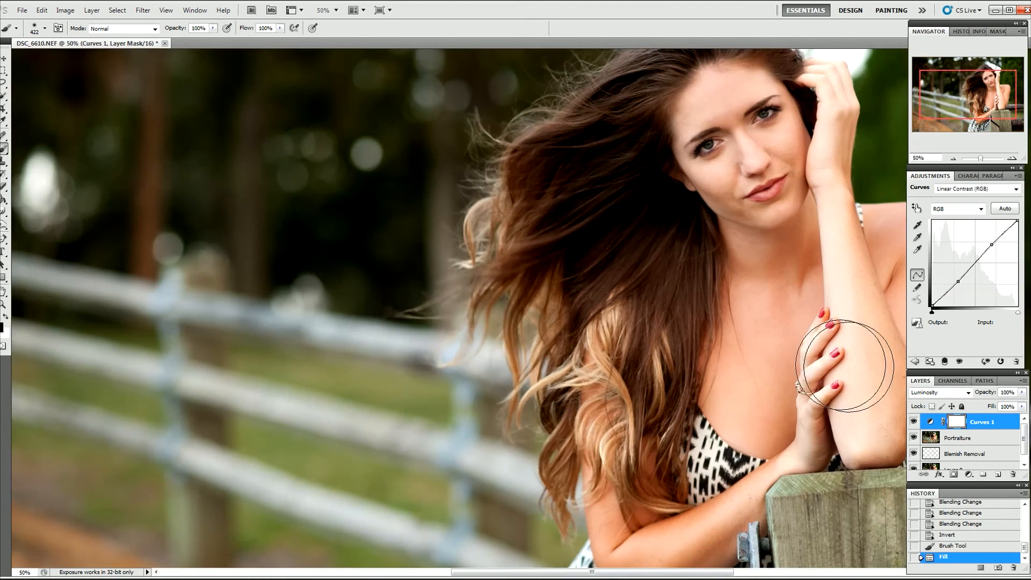
{"action": "key", "text": "ctrl+z"}
{"action": "left_click_drag", "start_coordinate": [709, 376], "coordinate": [492, 551]}
{"action": "left_click", "coordinate": [915, 422]}
{"action": "left_click", "coordinate": [914, 422]}
{"action": "key", "text": "ctrl+BackSpace"}
{"action": "left_click_drag", "start_coordinate": [692, 457], "coordinate": [691, 301]}
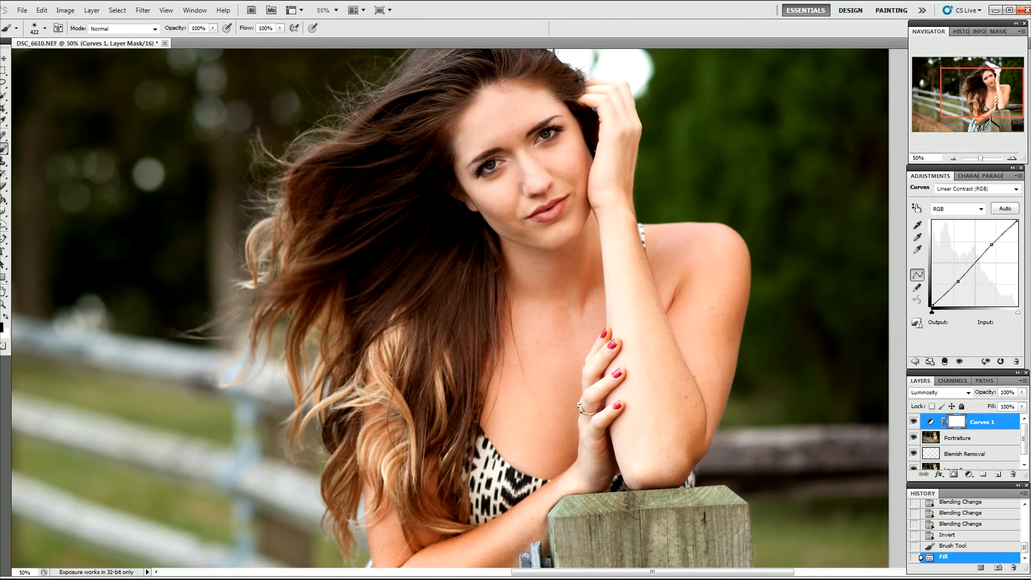
- Go back to the inverted Curves 1 mask in the history and paint white over the woman's face, hair and arms
{"action": "left_click", "coordinate": [1002, 527]}
{"action": "left_click", "coordinate": [949, 535]}
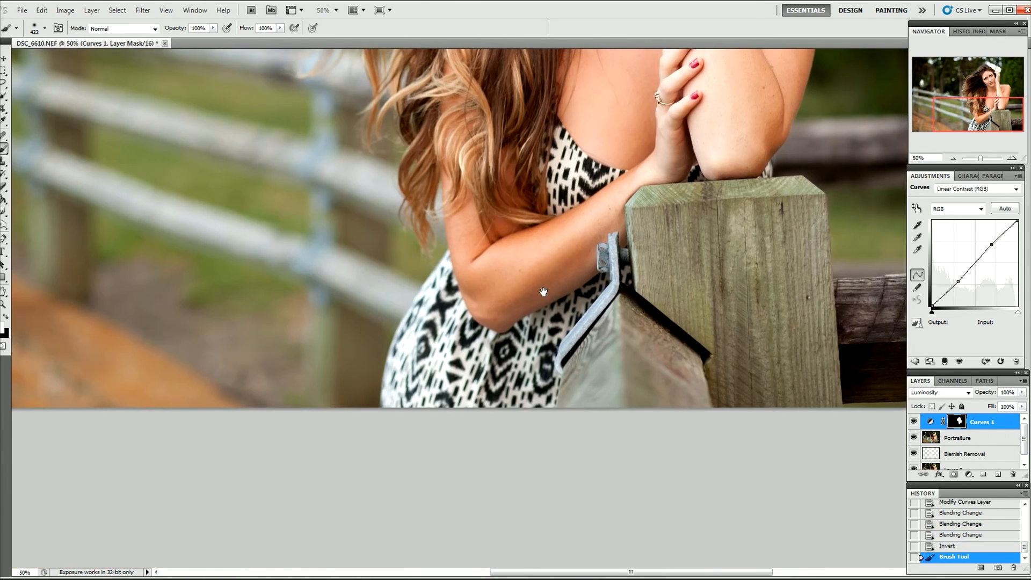
{"action": "mouse_move", "coordinate": [486, 338]}
{"action": "left_mouse_down"}
{"action": "mouse_move", "coordinate": [554, 251]}
{"action": "mouse_move", "coordinate": [523, 232]}
{"action": "mouse_move", "coordinate": [496, 115]}
{"action": "mouse_move", "coordinate": [618, 140]}
{"action": "left_mouse_up"}
{"action": "key", "text": "ctrl+minus"}
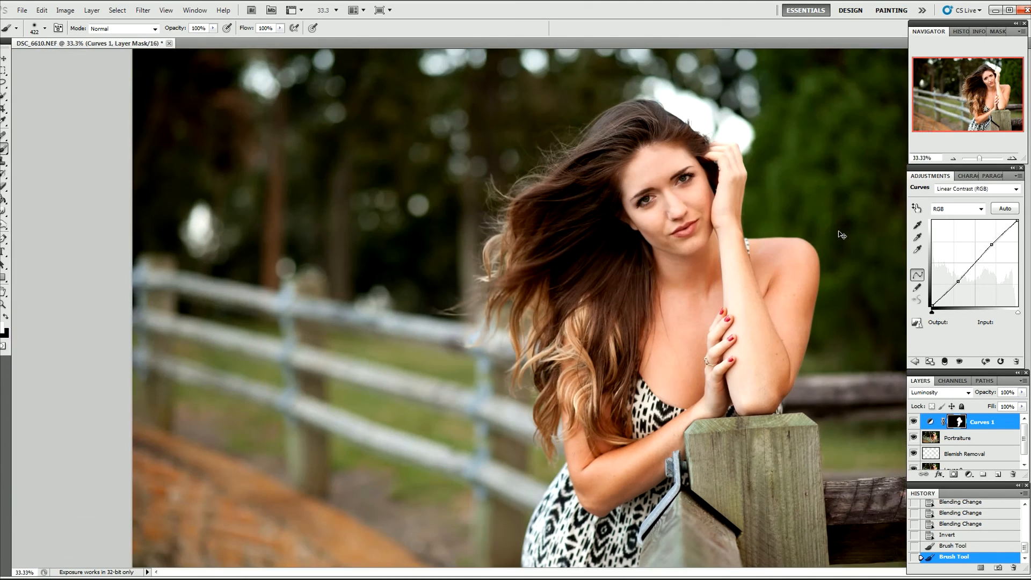
{"action": "key", "text": "ctrl+plus"}
{"action": "key", "text": "ctrl+plus"}
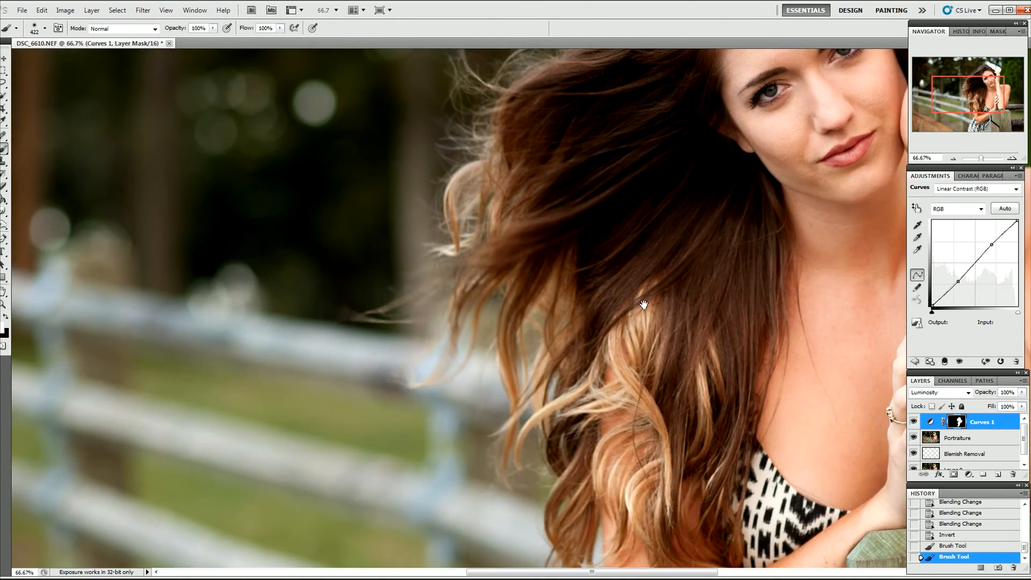
{"action": "left_click_drag", "start_coordinate": [899, 242], "coordinate": [615, 398]}
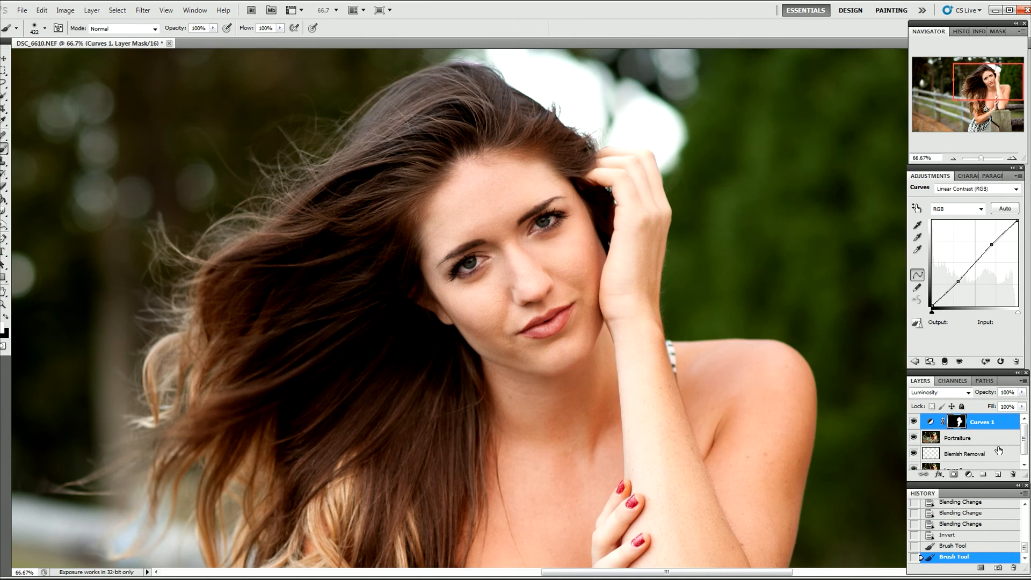
- Add a second Curves layer and darken the midtones slightly with a point at input 133, output 120
{"action": "key", "text": "ctrl+minus"}
{"action": "key", "text": "ctrl+minus"}
{"action": "key", "text": "ctrl+minus"}
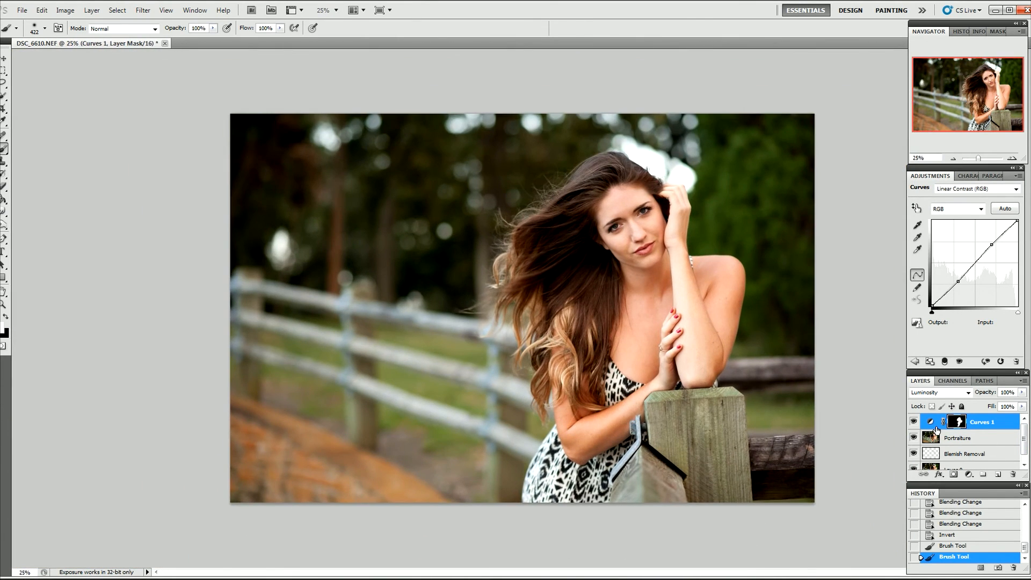
{"action": "left_click", "coordinate": [969, 475]}
{"action": "left_click", "coordinate": [962, 311]}
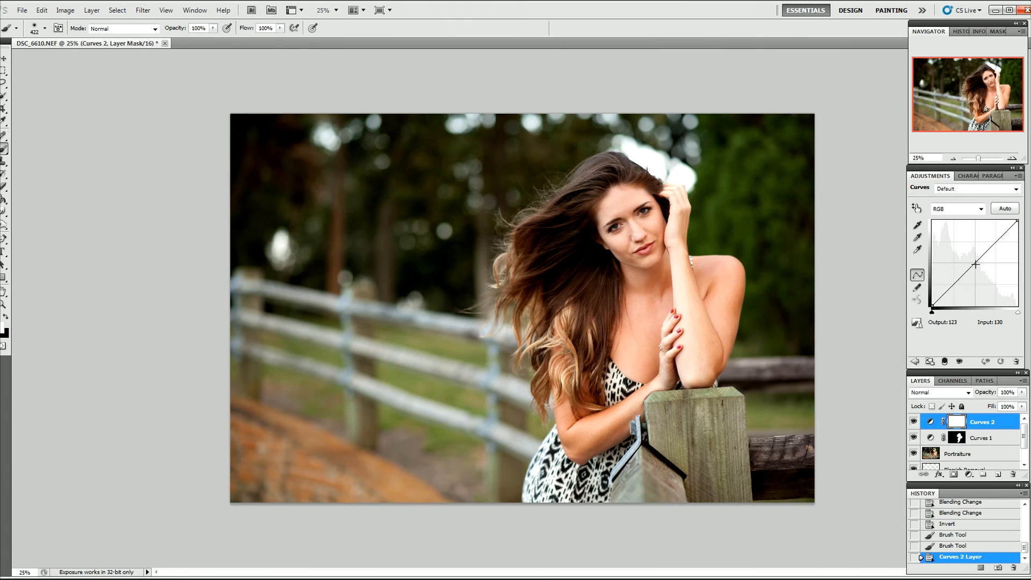
{"action": "left_click", "coordinate": [976, 265]}
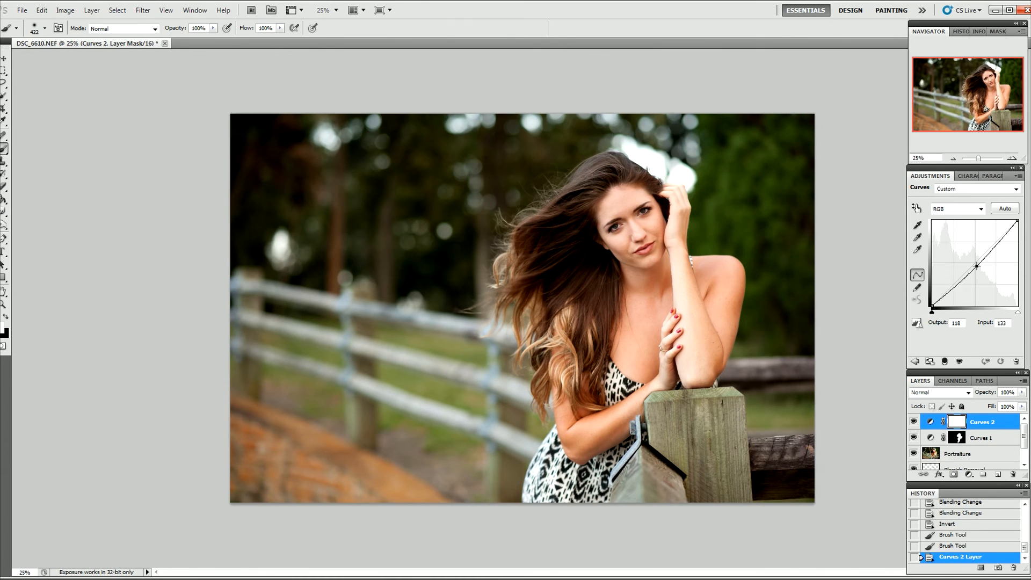
{"action": "left_click_drag", "start_coordinate": [977, 266], "coordinate": [977, 265]}
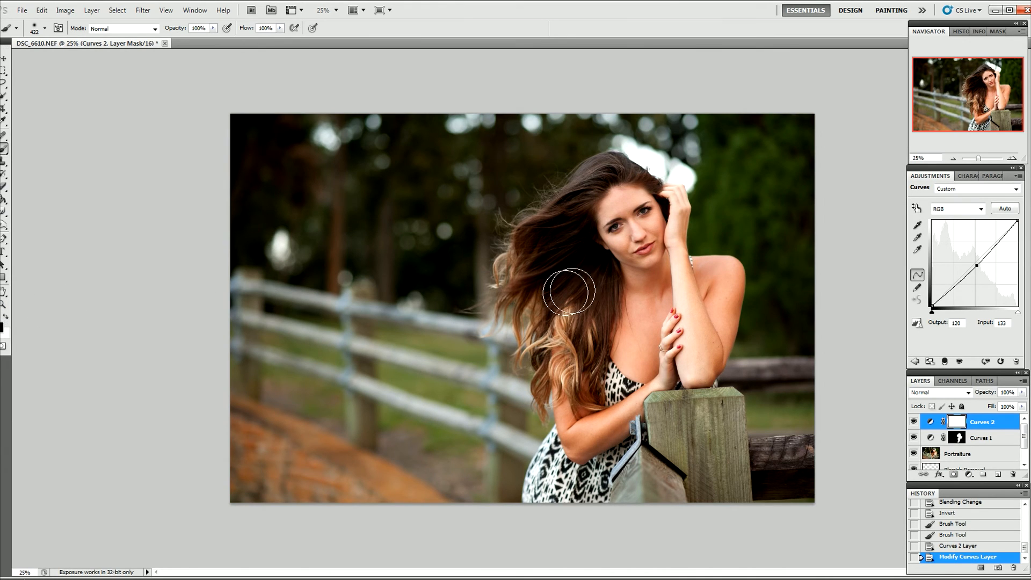
- Enlarge the brush to 2200 px and paint black on the Curves 2 mask over the woman, redoing the first dab
{"action": "key", "text": "bracketright"}
{"action": "key", "text": "bracketright"}
{"action": "key", "text": "bracketright"}
{"action": "key", "text": "bracketright"}
{"action": "key", "text": "bracketright"}
{"action": "key", "text": "bracketright"}
{"action": "key", "text": "bracketright"}
{"action": "key", "text": "bracketright"}
{"action": "key", "text": "bracketright"}
{"action": "key", "text": "bracketright"}
{"action": "key", "text": "bracketright"}
{"action": "key", "text": "bracketright"}
{"action": "key", "text": "bracketright"}
{"action": "key", "text": "bracketright"}
{"action": "key", "text": "bracketright"}
{"action": "key", "text": "bracketright"}
{"action": "key", "text": "bracketright"}
{"action": "key", "text": "bracketright"}
{"action": "key", "text": "bracketright"}
{"action": "key", "text": "bracketright"}
{"action": "key", "text": "bracketright"}
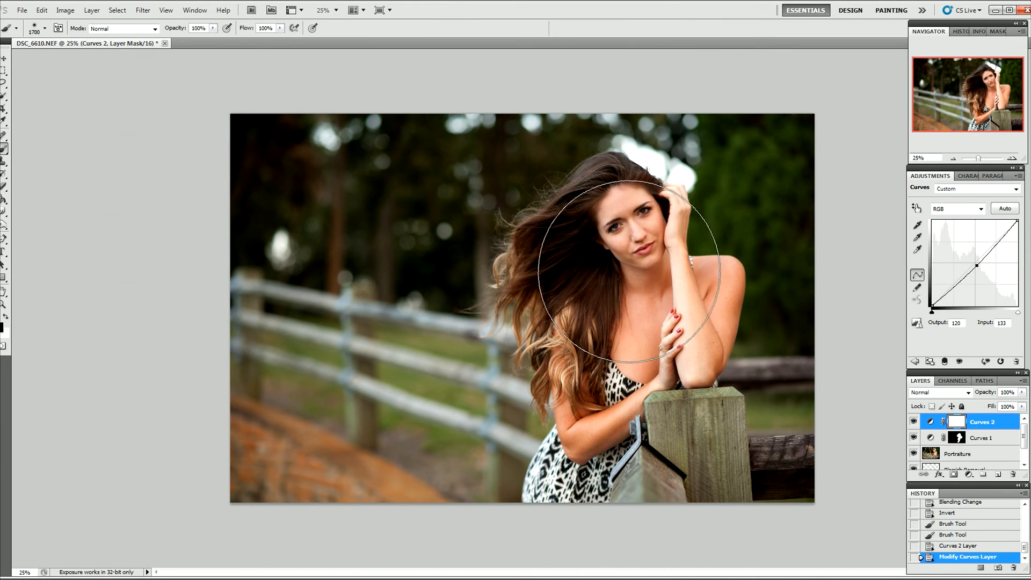
{"action": "key", "text": "bracketleft"}
{"action": "key", "text": "bracketleft"}
{"action": "key", "text": "bracketleft"}
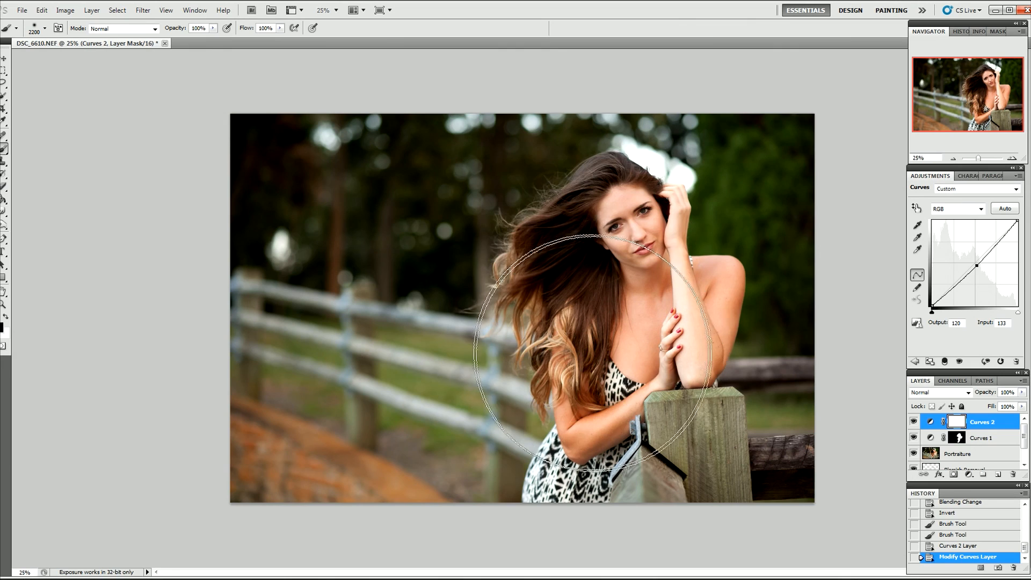
{"action": "left_click", "coordinate": [596, 269]}
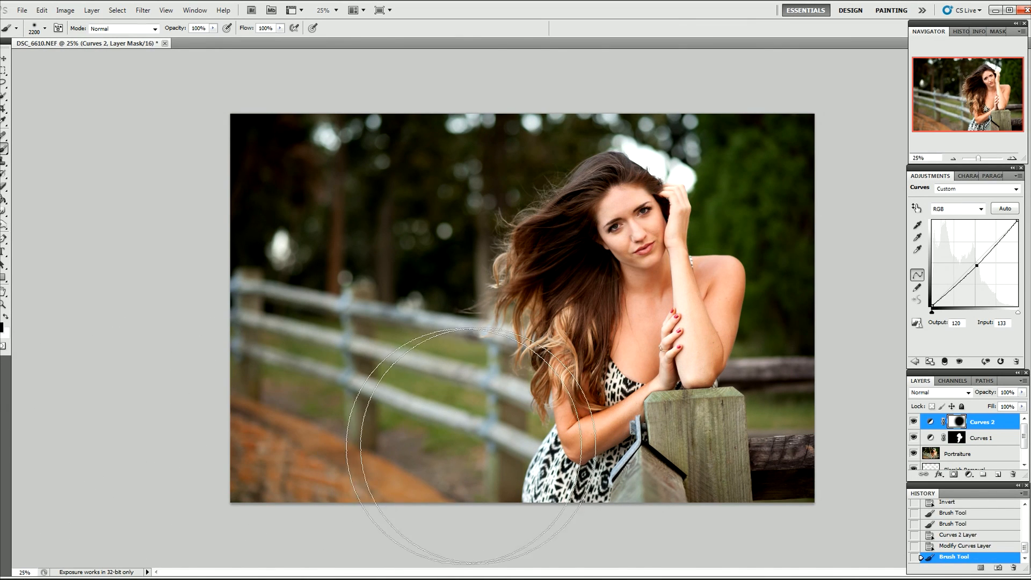
{"action": "key", "text": "ctrl+z"}
{"action": "left_click", "coordinate": [617, 283]}
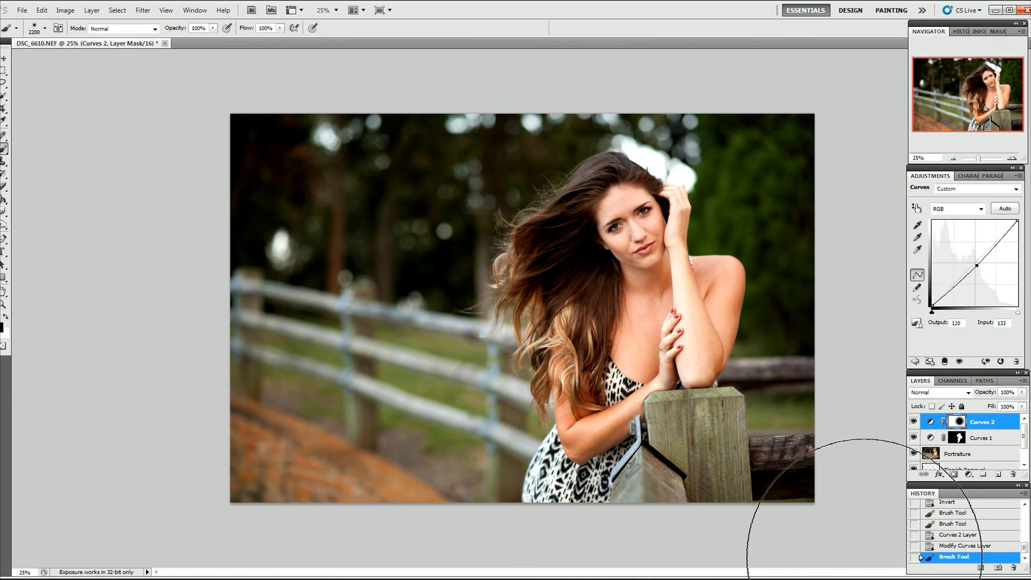
- Enlarge the brush to 2500 px and extend the black area of the Curves 2 mask around the woman
{"action": "key", "text": "ctrl+minus"}
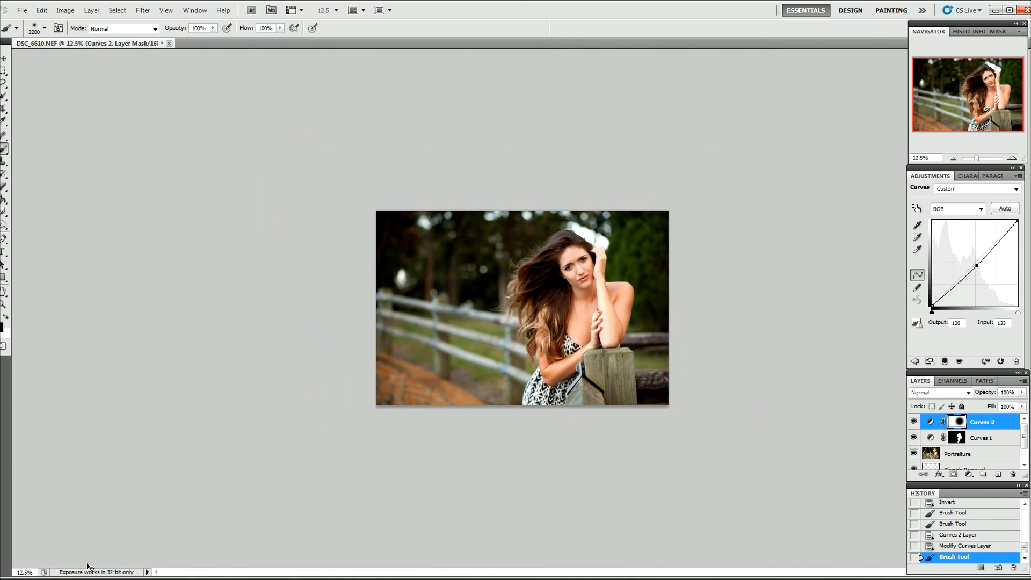
{"action": "key", "text": "bracketright"}
{"action": "key", "text": "bracketright"}
{"action": "key", "text": "bracketright"}
{"action": "mouse_move", "coordinate": [565, 317]}
{"action": "left_mouse_down"}
{"action": "mouse_move", "coordinate": [547, 294]}
{"action": "mouse_move", "coordinate": [572, 316]}
{"action": "mouse_move", "coordinate": [565, 353]}
{"action": "mouse_move", "coordinate": [554, 309]}
{"action": "left_mouse_up"}
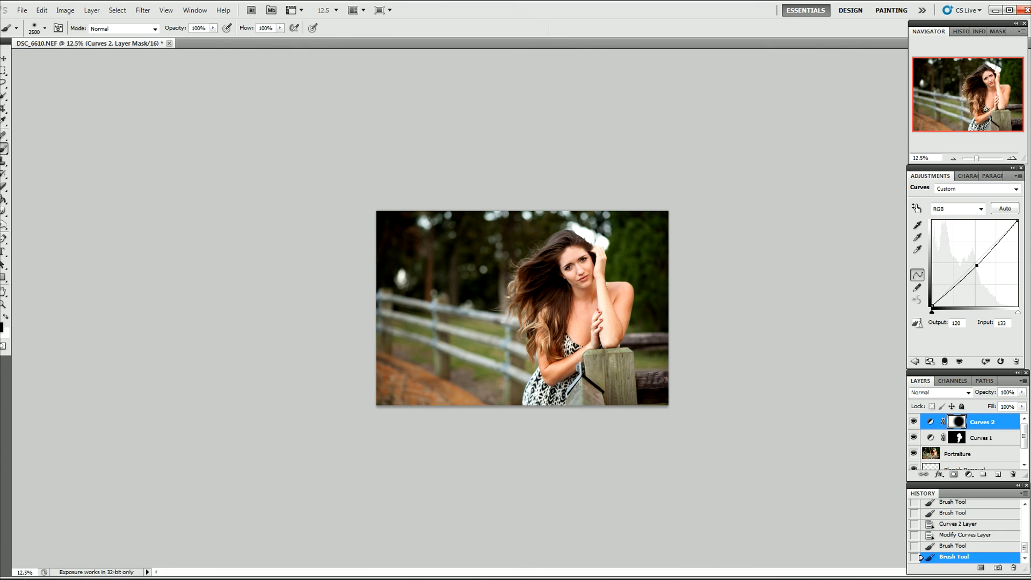
{"action": "key", "text": "ctrl+plus"}
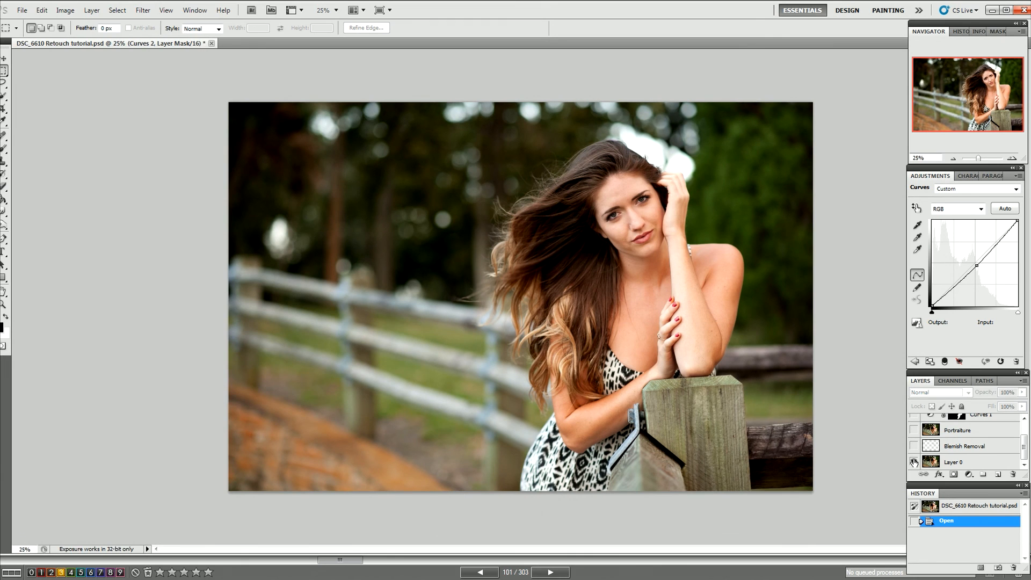
- Compare the original Layer 0 alone with the full retouched layer stack in DSC_6610 Retouch tutorial.psd
{"action": "left_click", "coordinate": [914, 462], "text": "alt"}
{"action": "left_click", "coordinate": [914, 462], "text": "alt"}
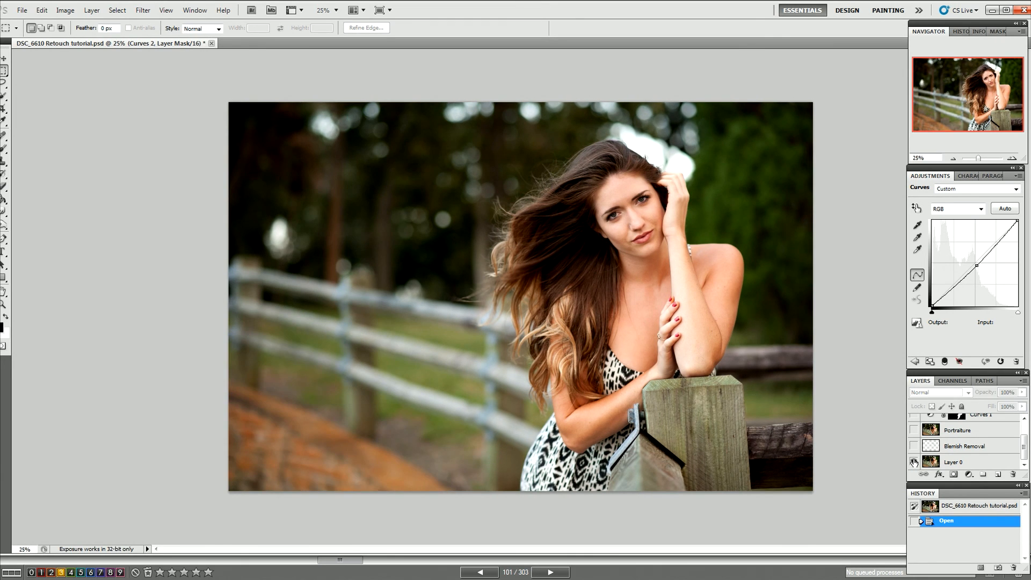
{"action": "left_click", "coordinate": [914, 462], "text": "alt"}
{"action": "left_click", "coordinate": [914, 462], "text": "alt"}
{"action": "left_click", "coordinate": [914, 462], "text": "alt"}
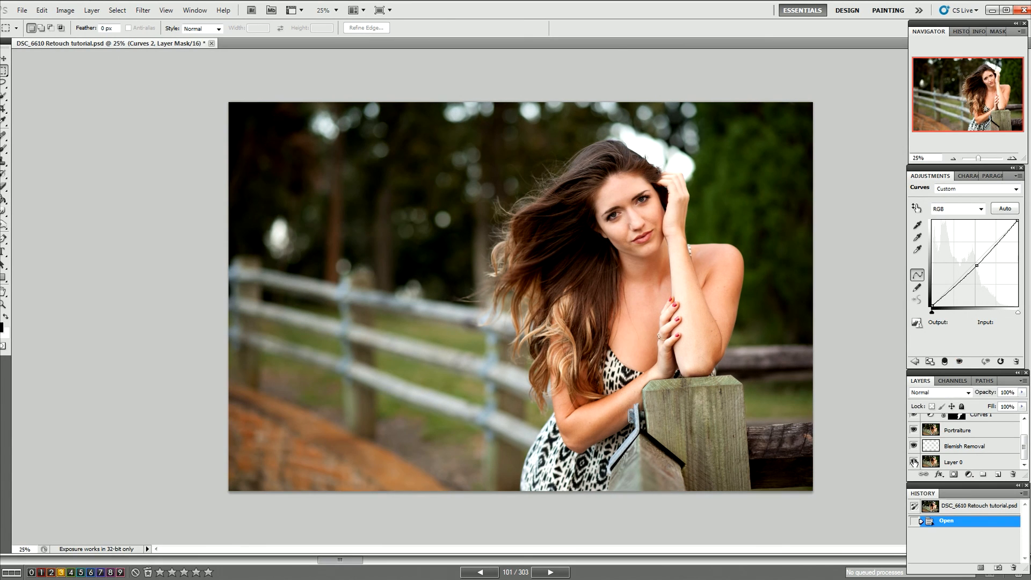
{"action": "left_click", "coordinate": [914, 463], "text": "alt"}
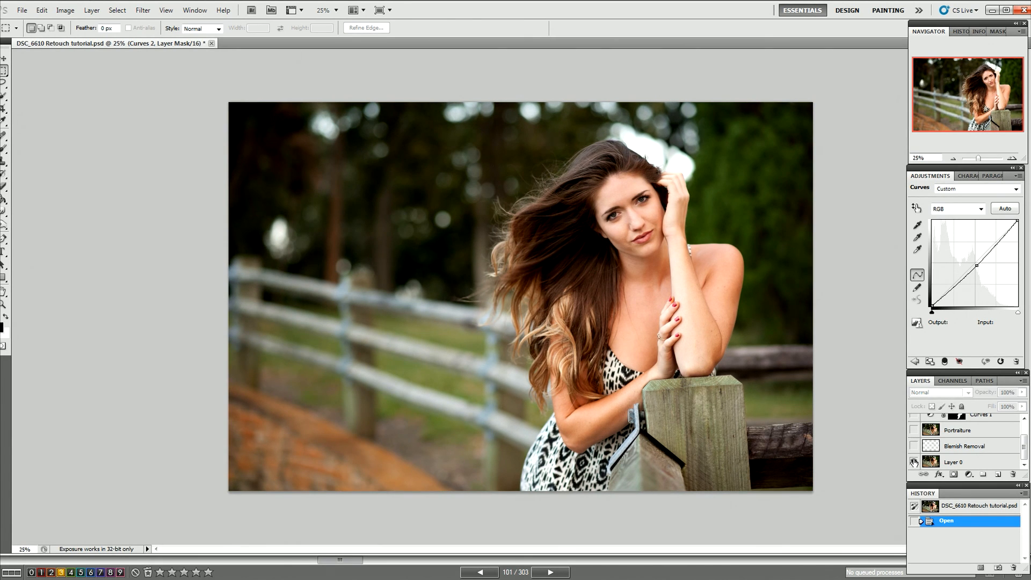
{"action": "left_click", "coordinate": [914, 463], "text": "alt"}
{"action": "left_click", "coordinate": [914, 462], "text": "alt"}
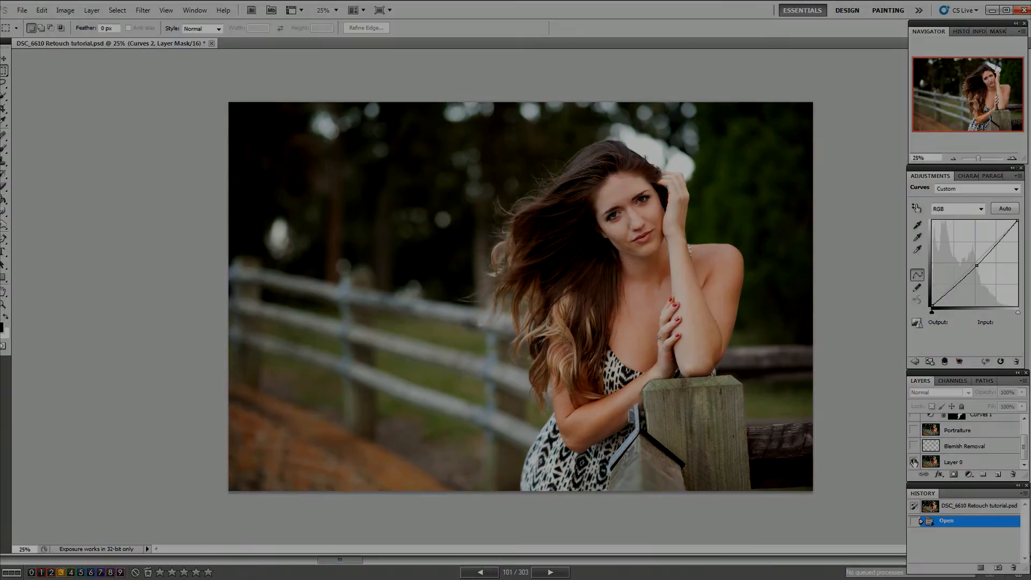